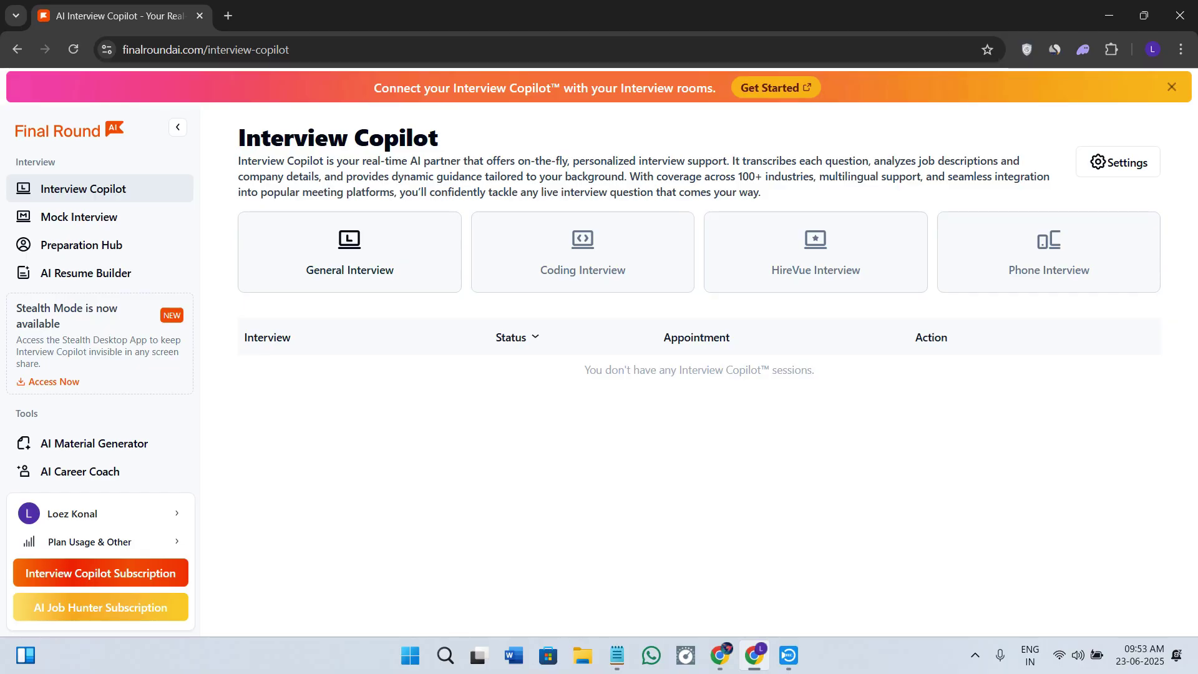
Review the Interview Copilot page with its General, Coding, HireVue and Phone interview types
{"action": "left_click", "coordinate": [232, 48]}
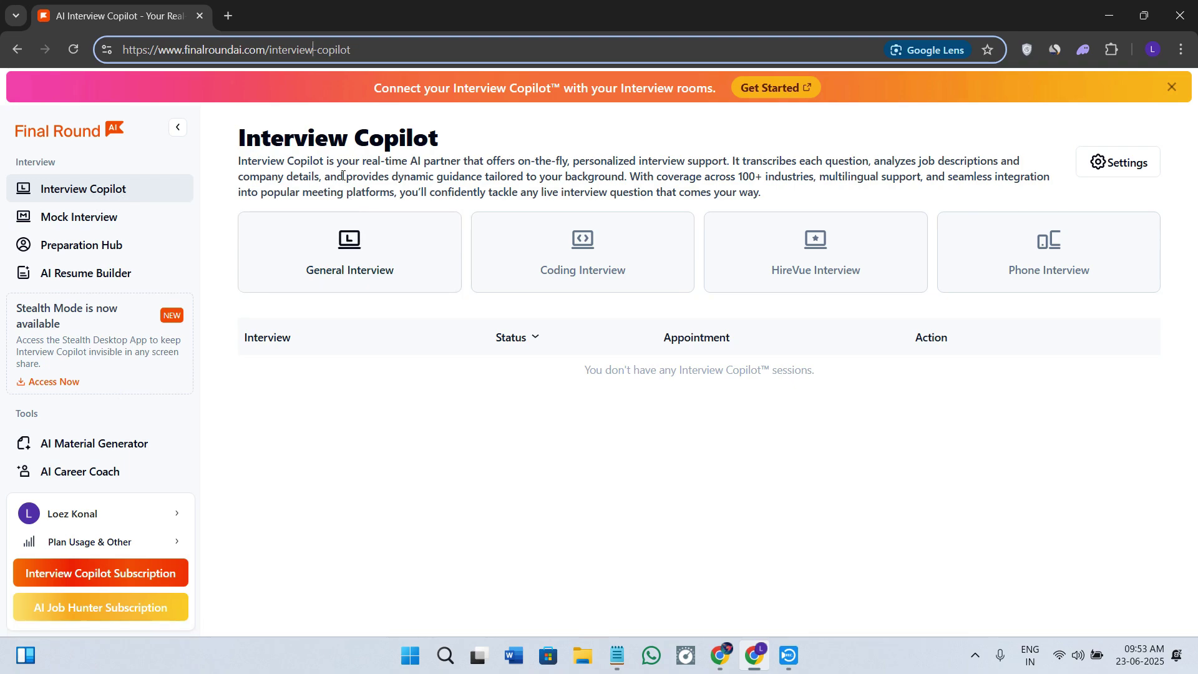
{"action": "left_click_drag", "start_coordinate": [242, 136], "coordinate": [684, 192]}
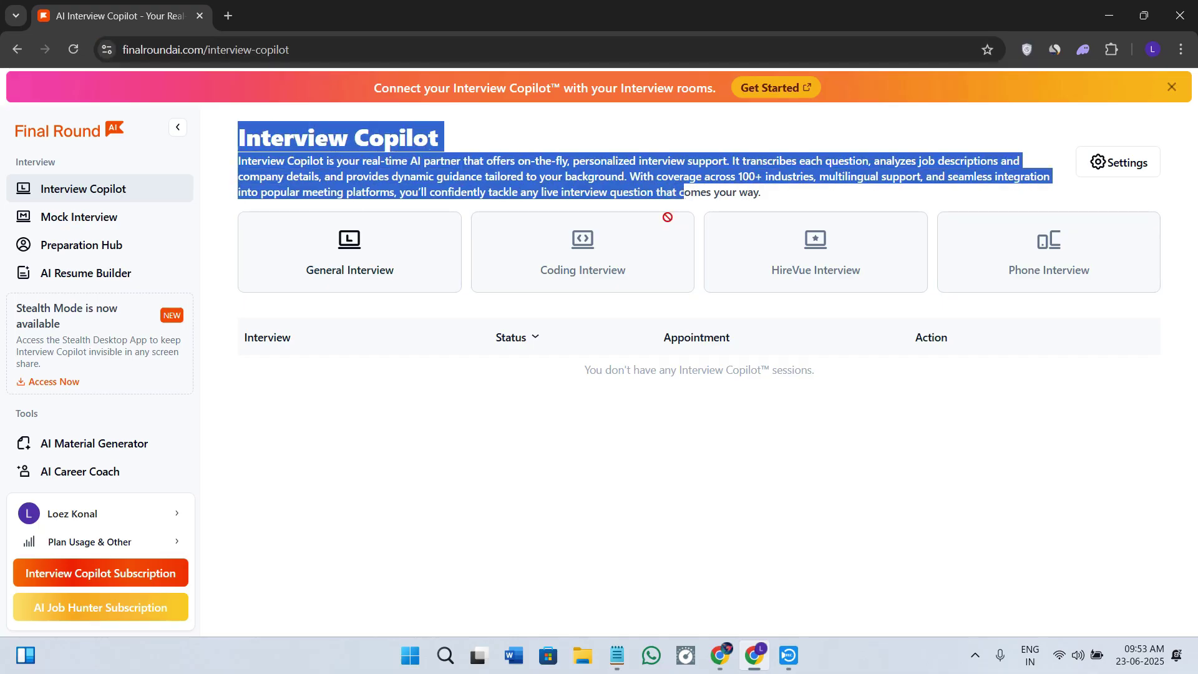
{"action": "left_click", "coordinate": [448, 414]}
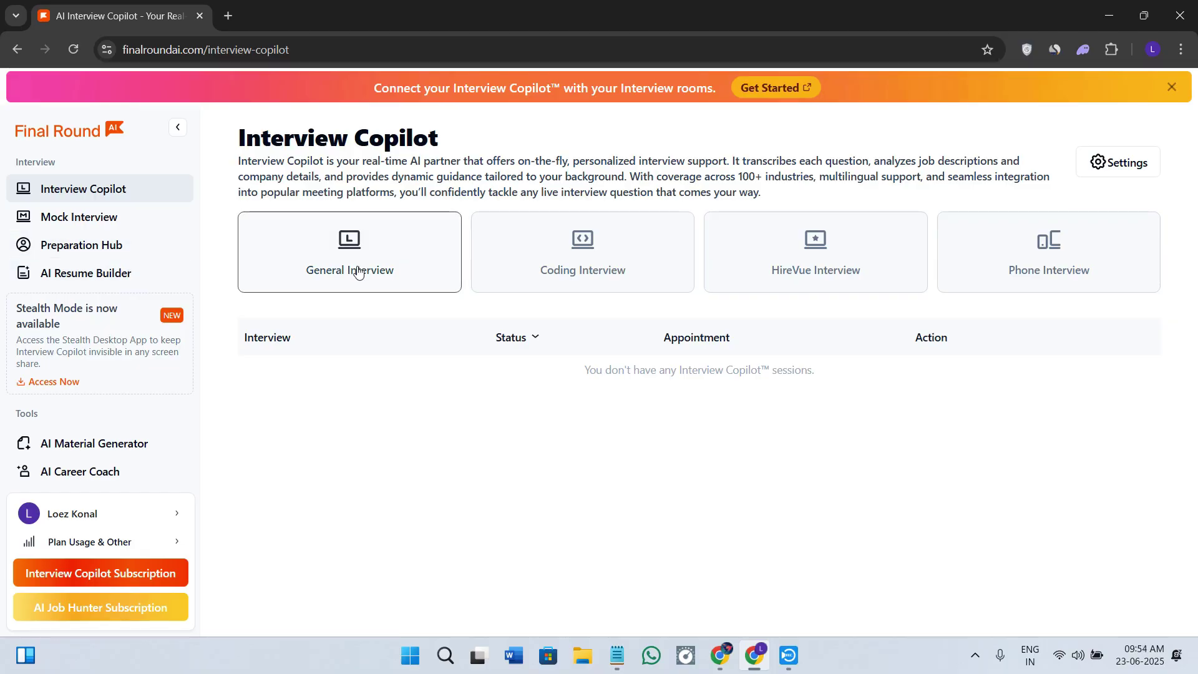
{"action": "left_click", "coordinate": [382, 270]}
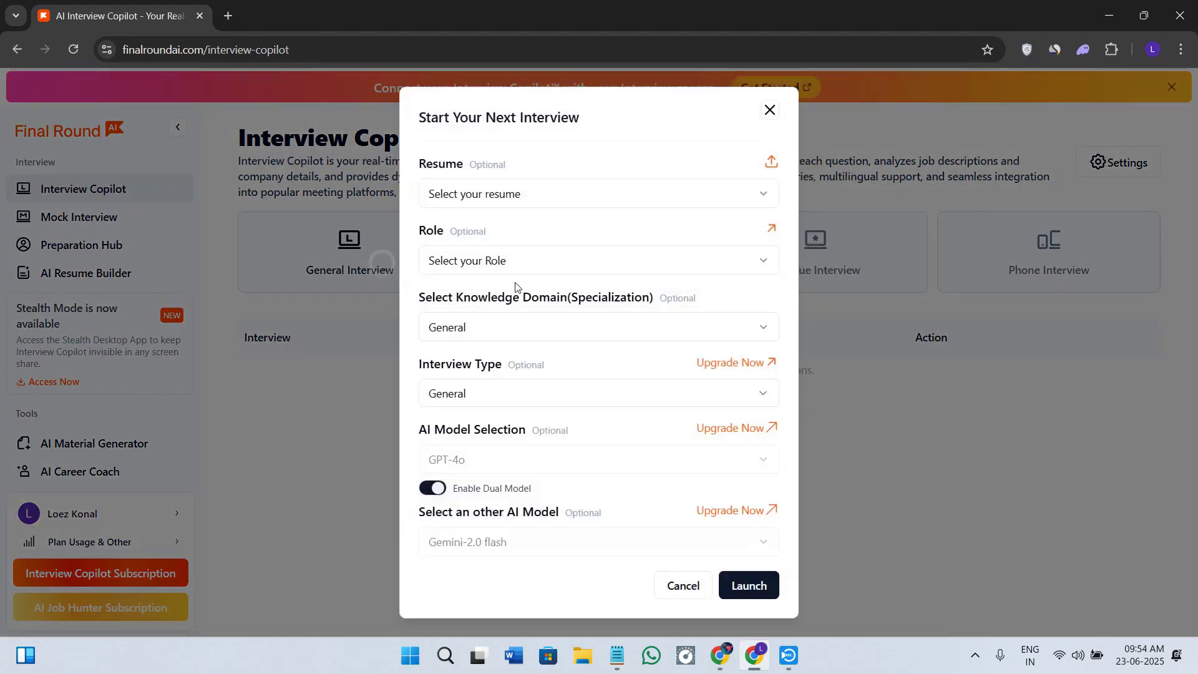
{"action": "left_click", "coordinate": [509, 199]}
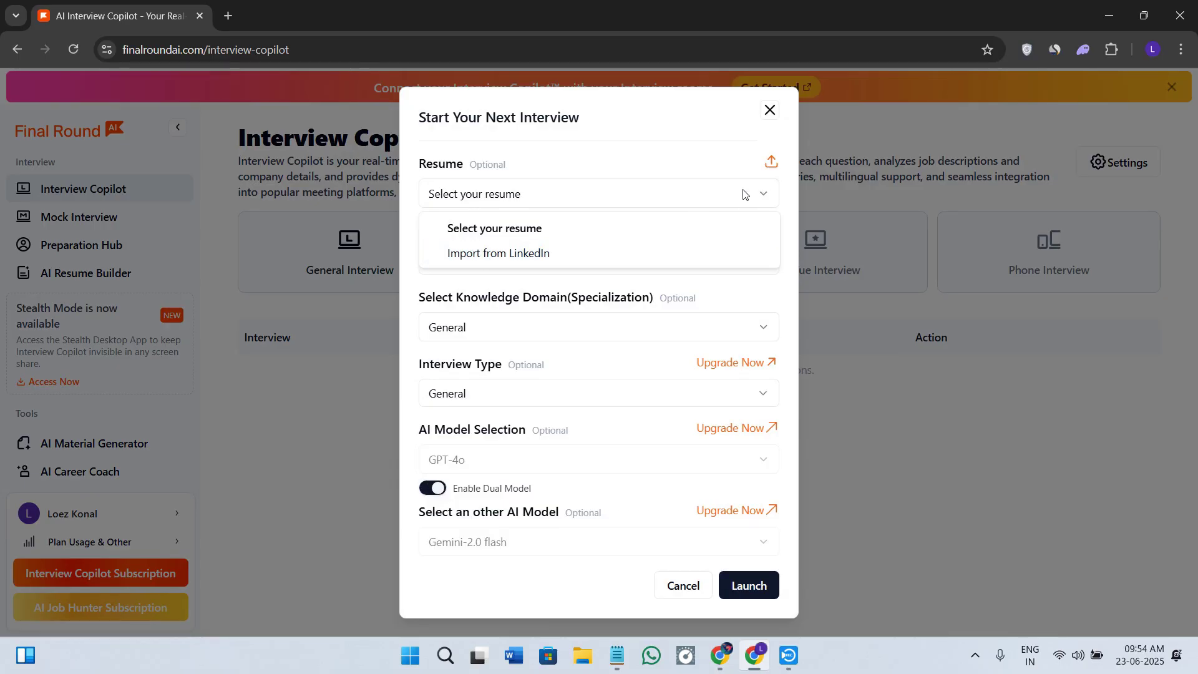
{"action": "left_click", "coordinate": [518, 252]}
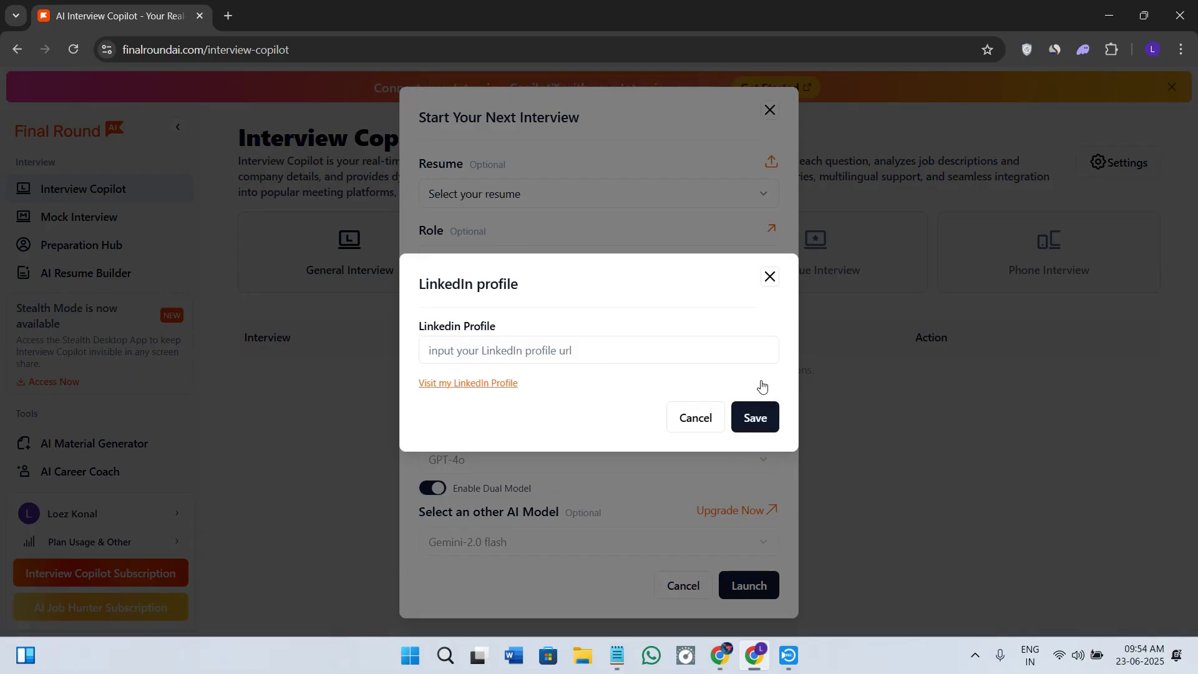
{"action": "left_click", "coordinate": [773, 285]}
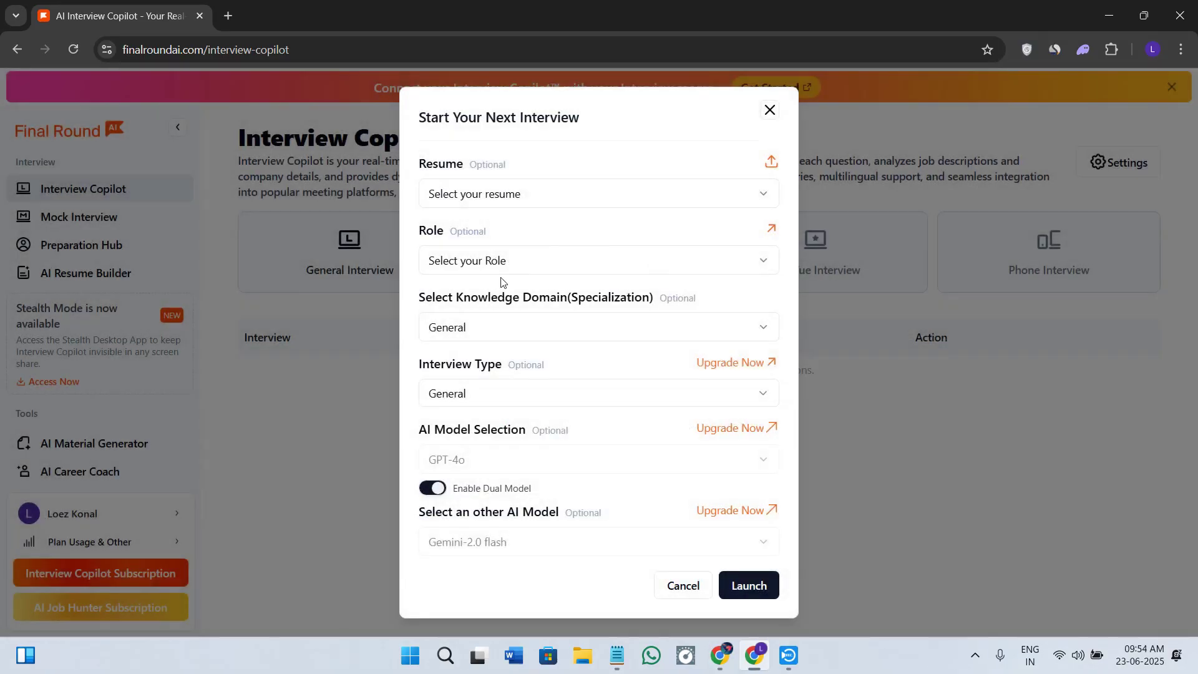
{"action": "left_click", "coordinate": [484, 266]}
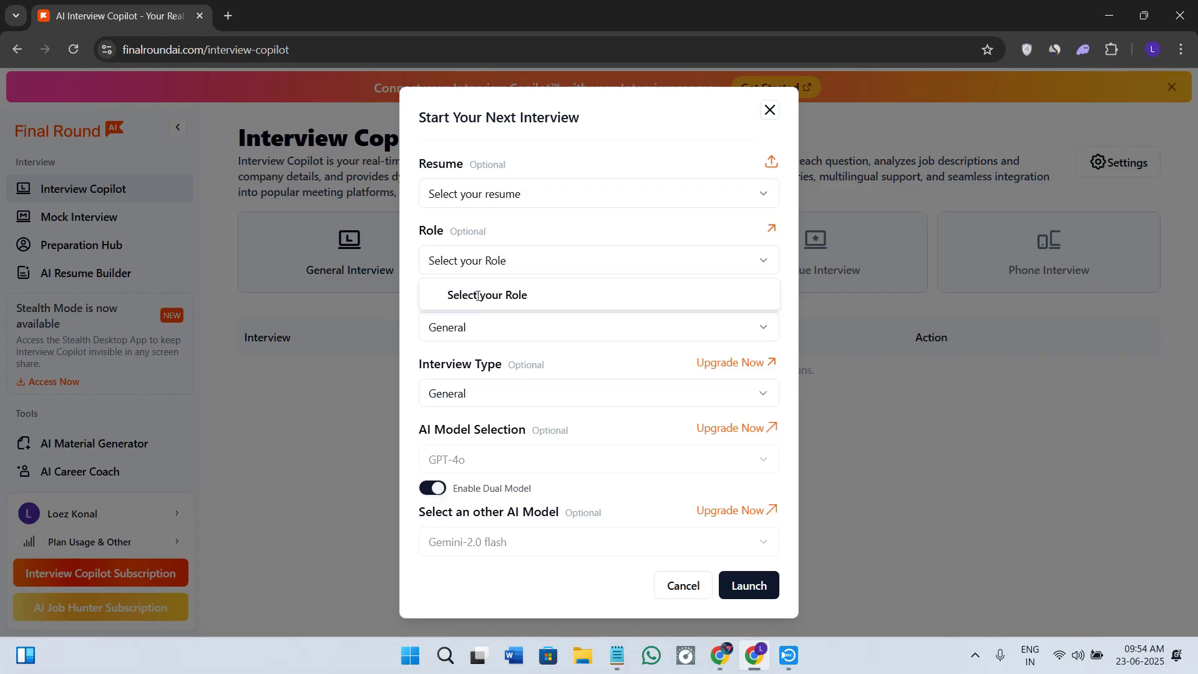
{"action": "left_click", "coordinate": [524, 225]}
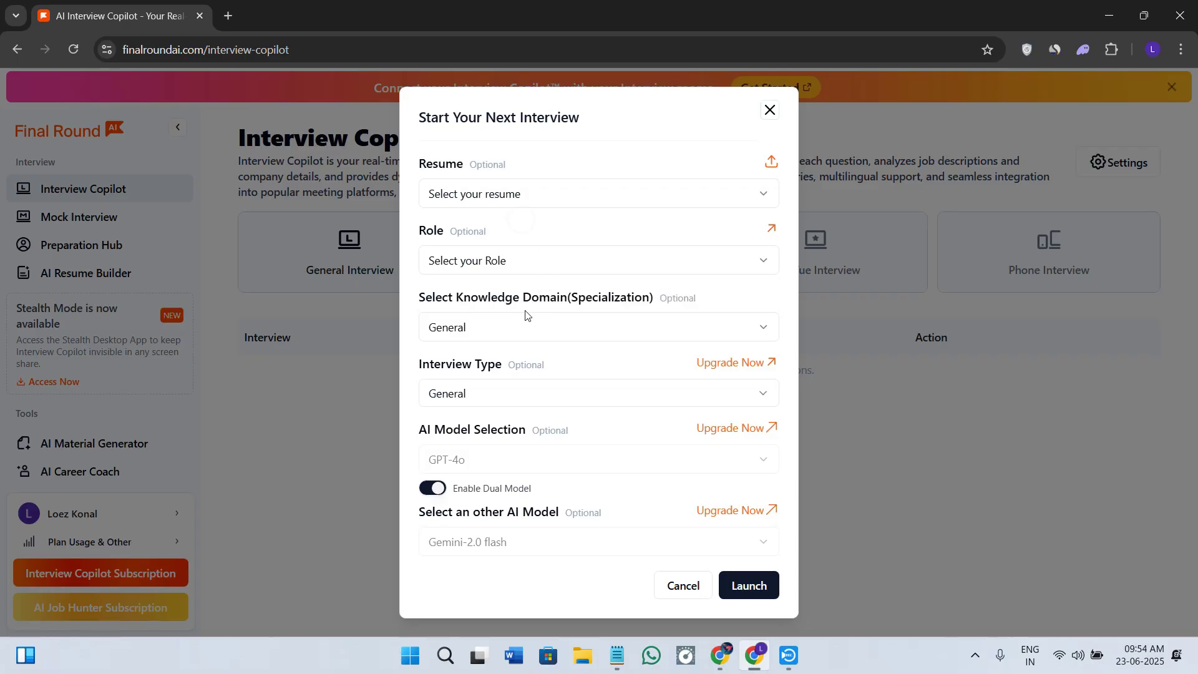
{"action": "left_click", "coordinate": [479, 340]}
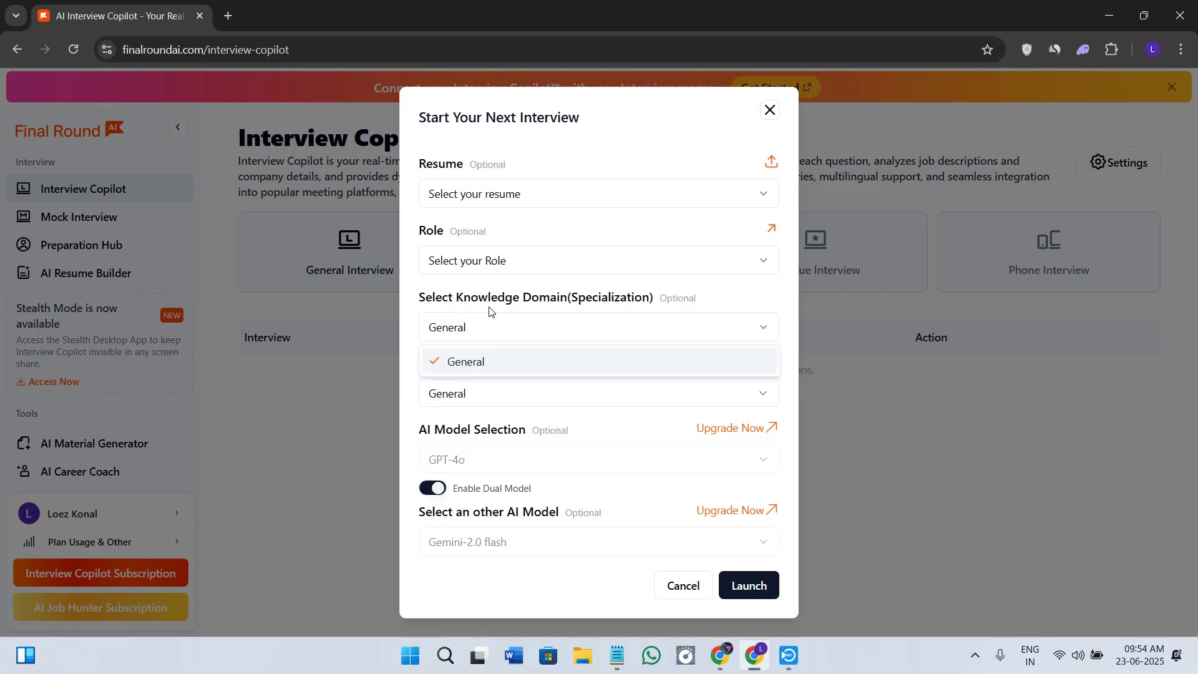
{"action": "left_click", "coordinate": [500, 365]}
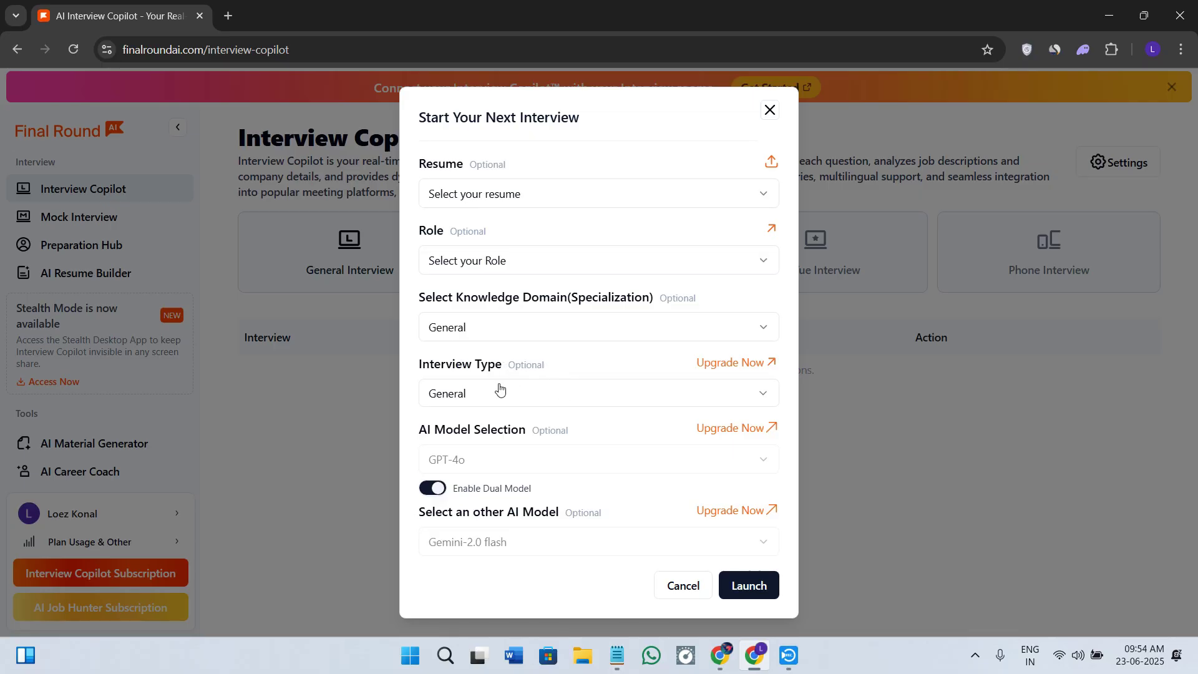
{"action": "left_click", "coordinate": [499, 390]}
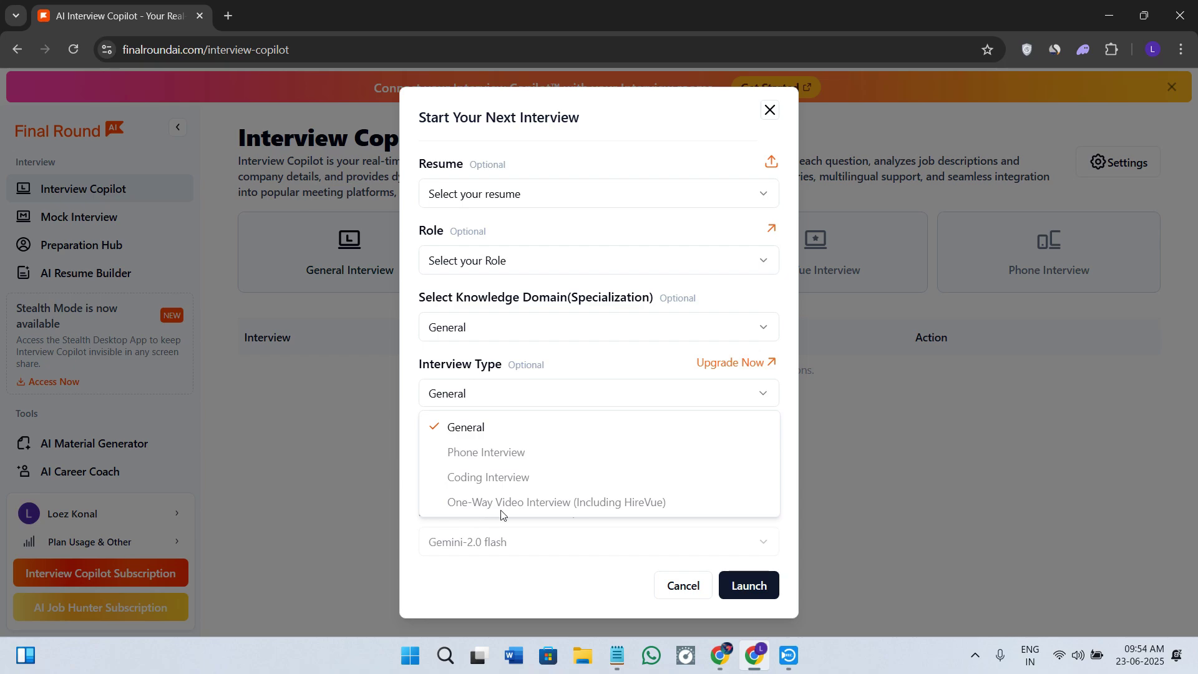
{"action": "left_click", "coordinate": [567, 500]}
{"action": "left_click", "coordinate": [588, 355]}
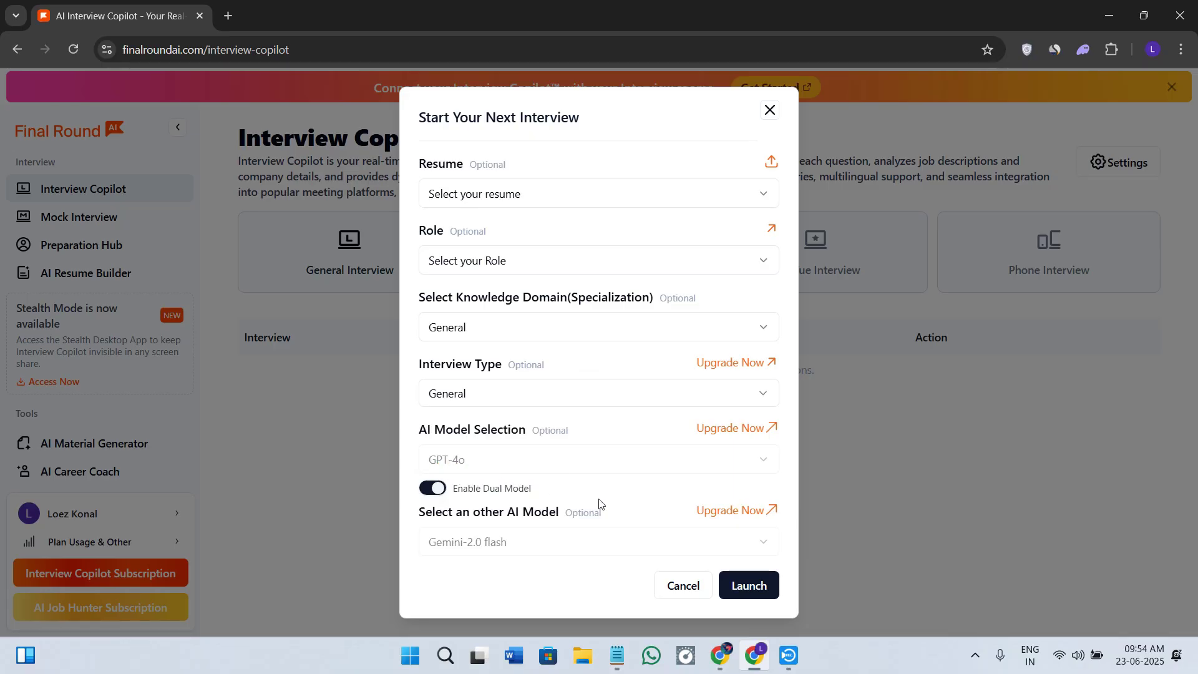
{"action": "scroll", "coordinate": [600, 499], "scroll_direction": "down", "scroll_amount": 4}
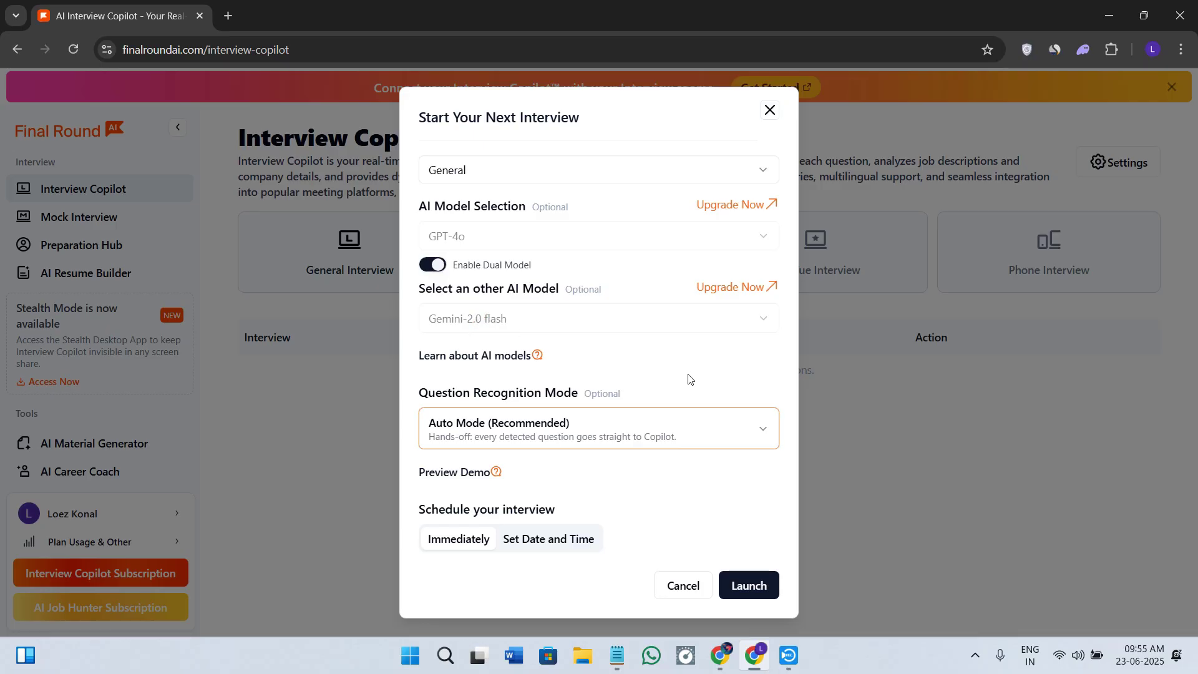
Launch the general interview, dismiss the microphone prompt, and return to Interview Copilot
{"action": "left_click", "coordinate": [744, 584]}
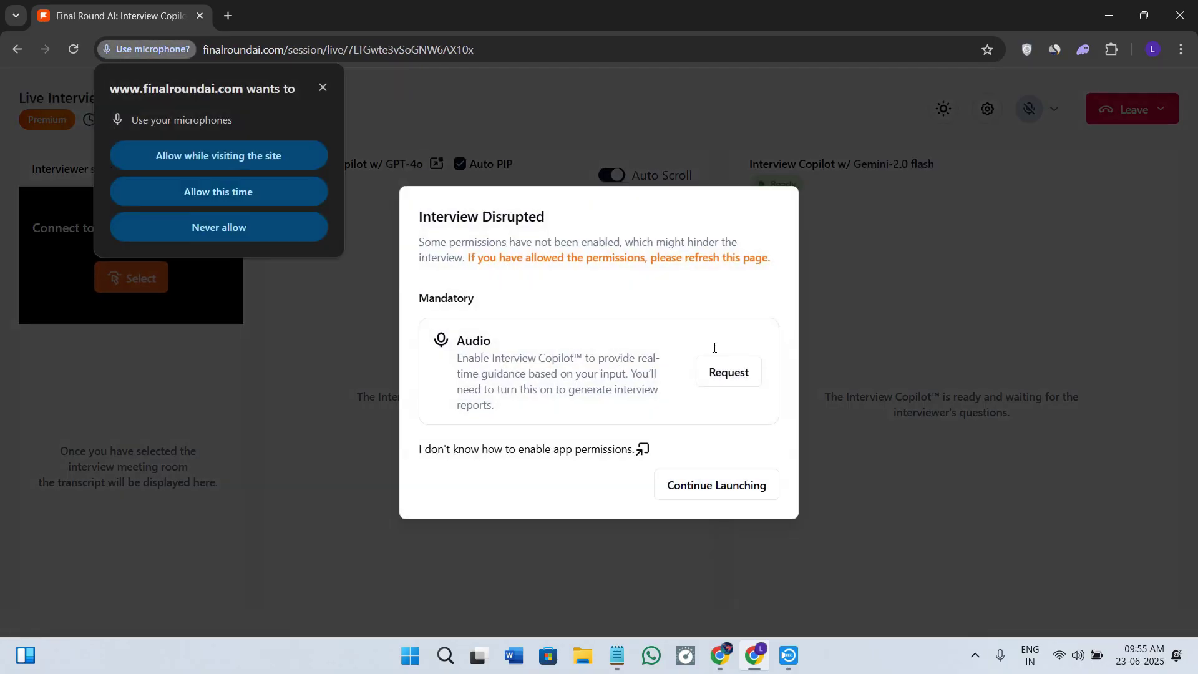
{"action": "left_click", "coordinate": [323, 88]}
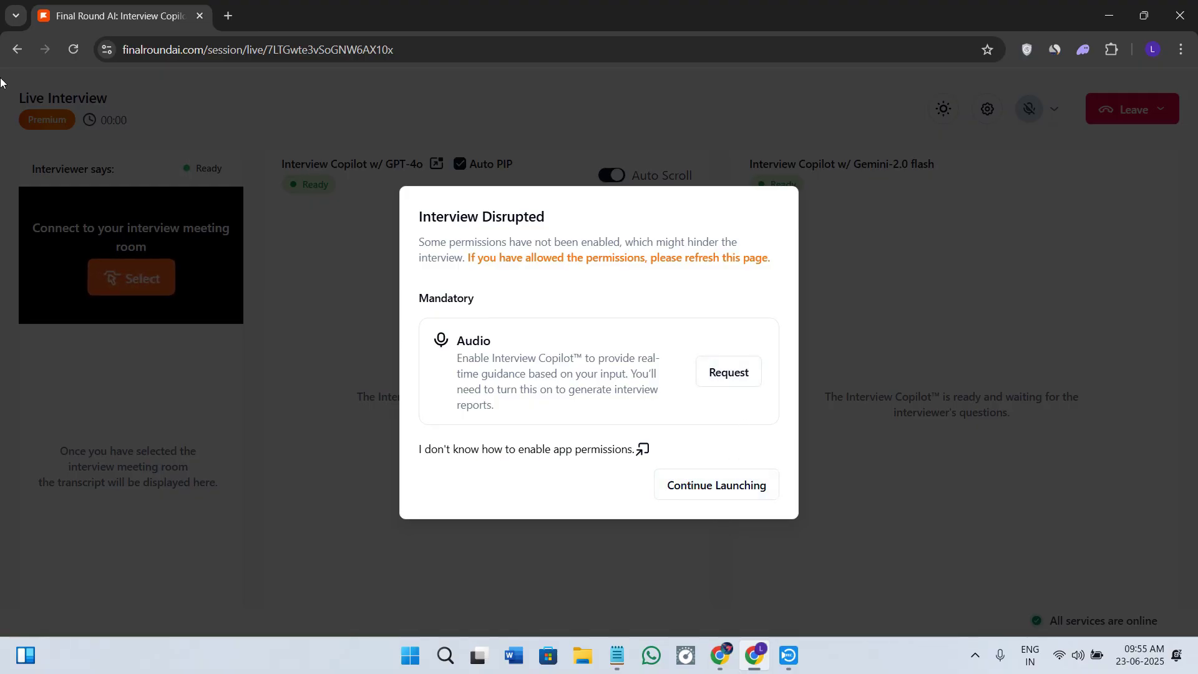
{"action": "left_click", "coordinate": [17, 49]}
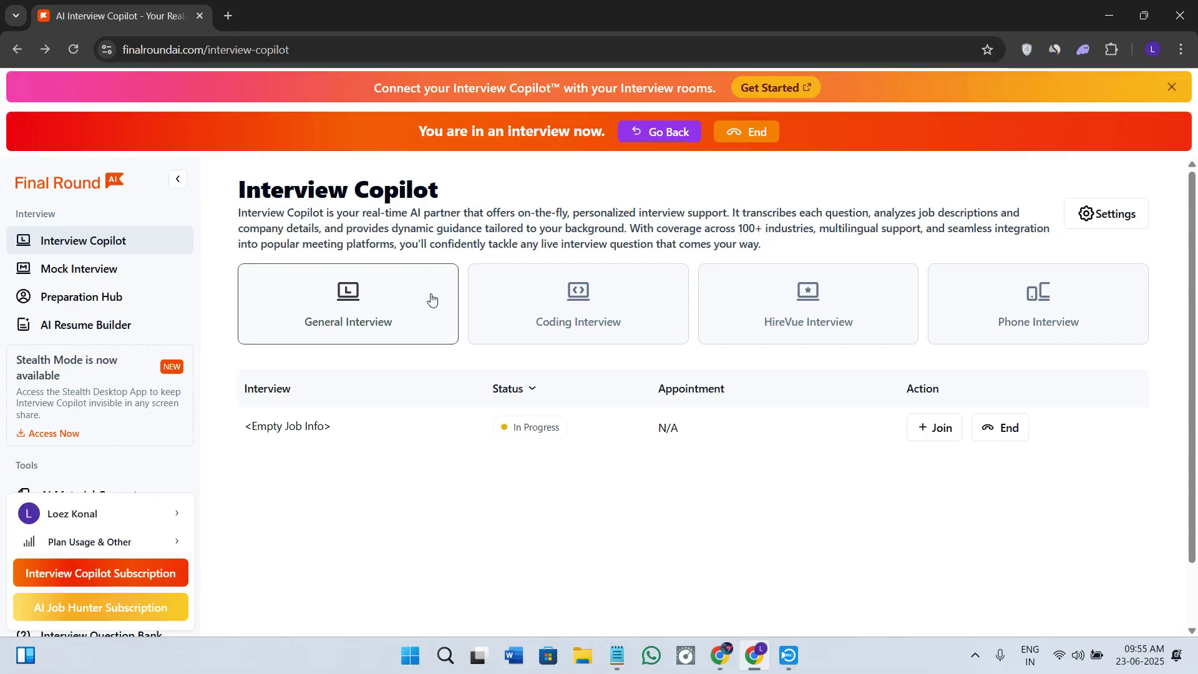
Switch to the AI Mock Interview page to bring up the Job Readiness Assessment
{"action": "scroll", "coordinate": [430, 337], "scroll_direction": "down", "scroll_amount": 2}
{"action": "scroll", "coordinate": [434, 358], "scroll_direction": "up", "scroll_amount": 2}
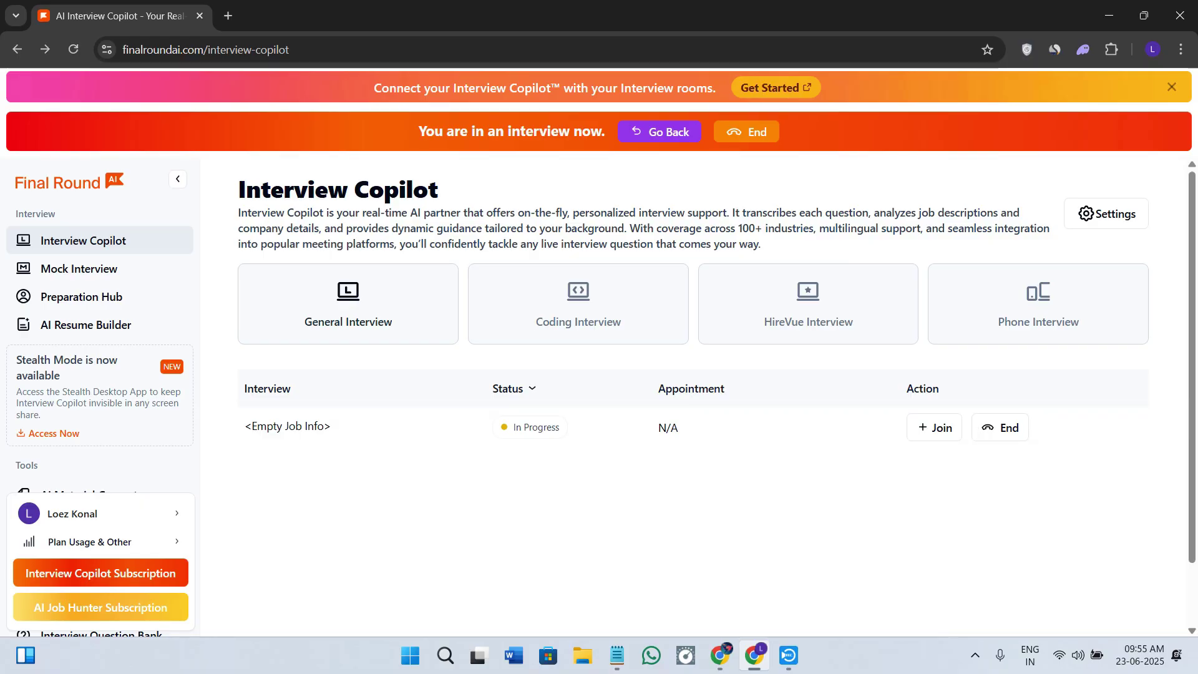
{"action": "left_click", "coordinate": [139, 278]}
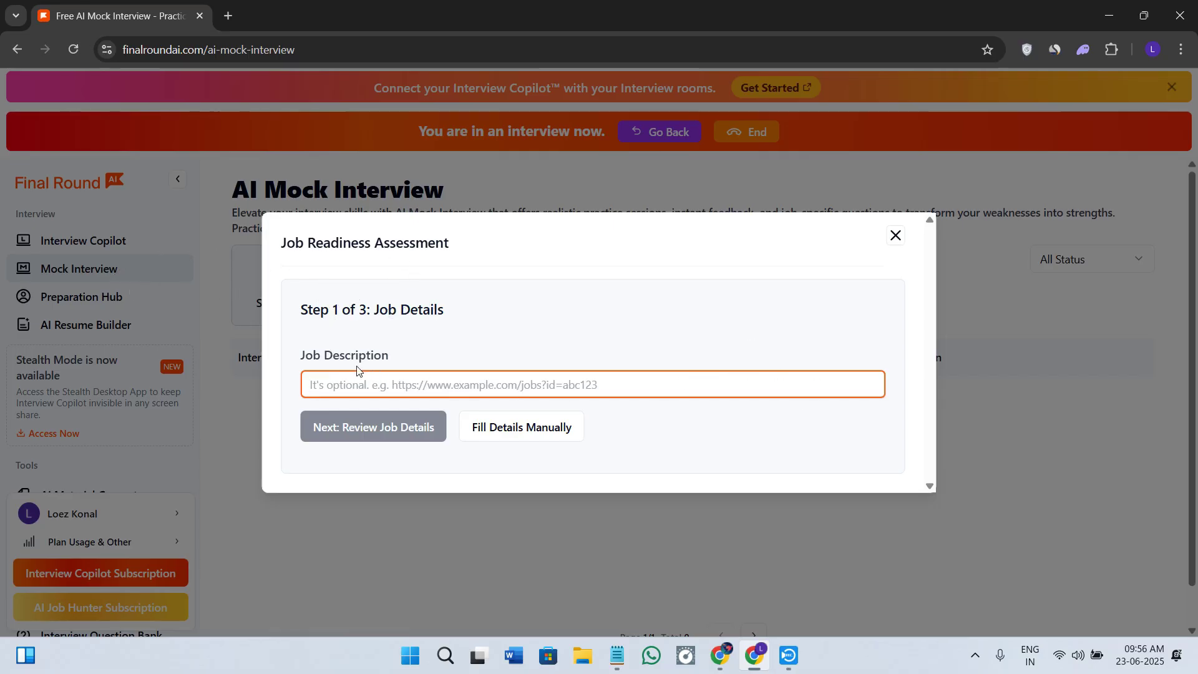
Enter 'Soft enginner' as the job description
{"action": "type", "text": "Soft"}
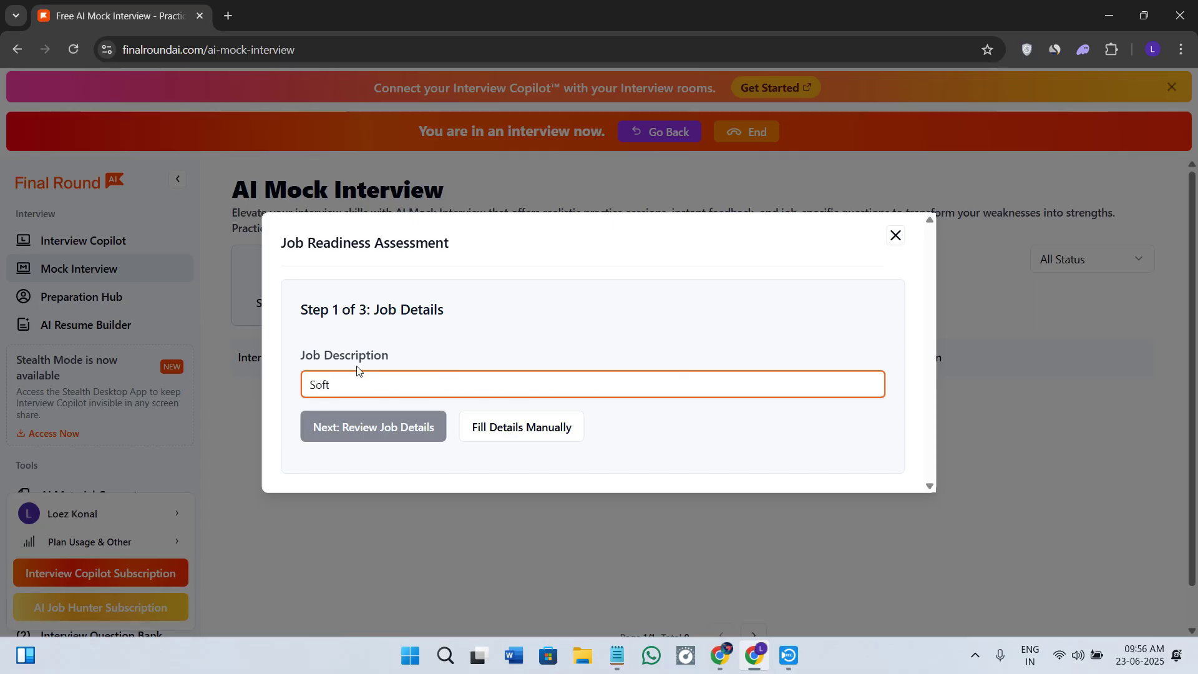
{"action": "type", "text": " enginner"}
{"action": "double_click", "coordinate": [359, 378]}
{"action": "left_click", "coordinate": [384, 426]}
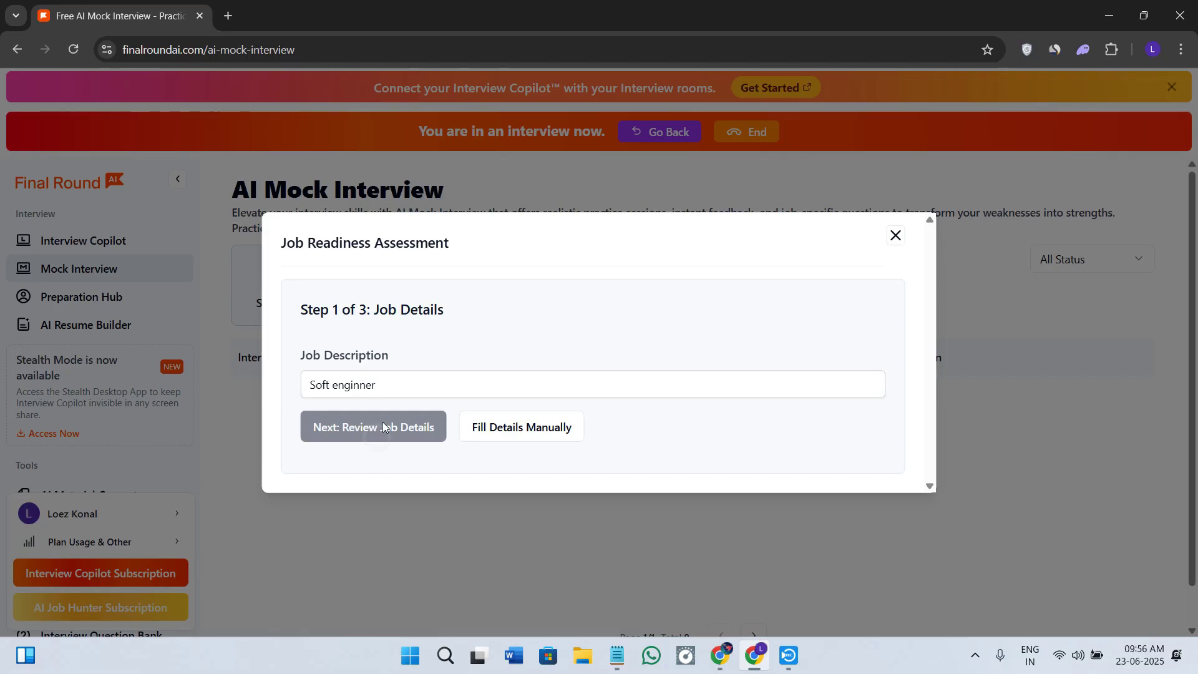
Switch to manual job details and set the role level to Mid-Level
{"action": "left_click", "coordinate": [501, 429]}
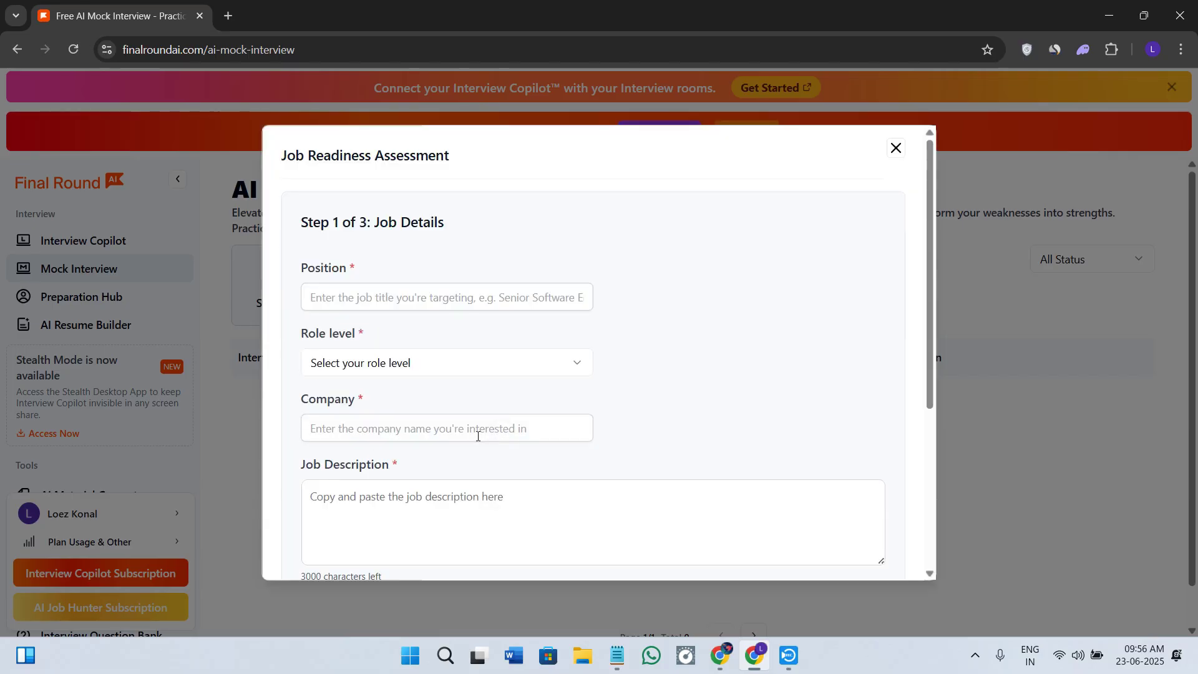
{"action": "left_click", "coordinate": [390, 298]}
{"action": "left_click", "coordinate": [377, 369]}
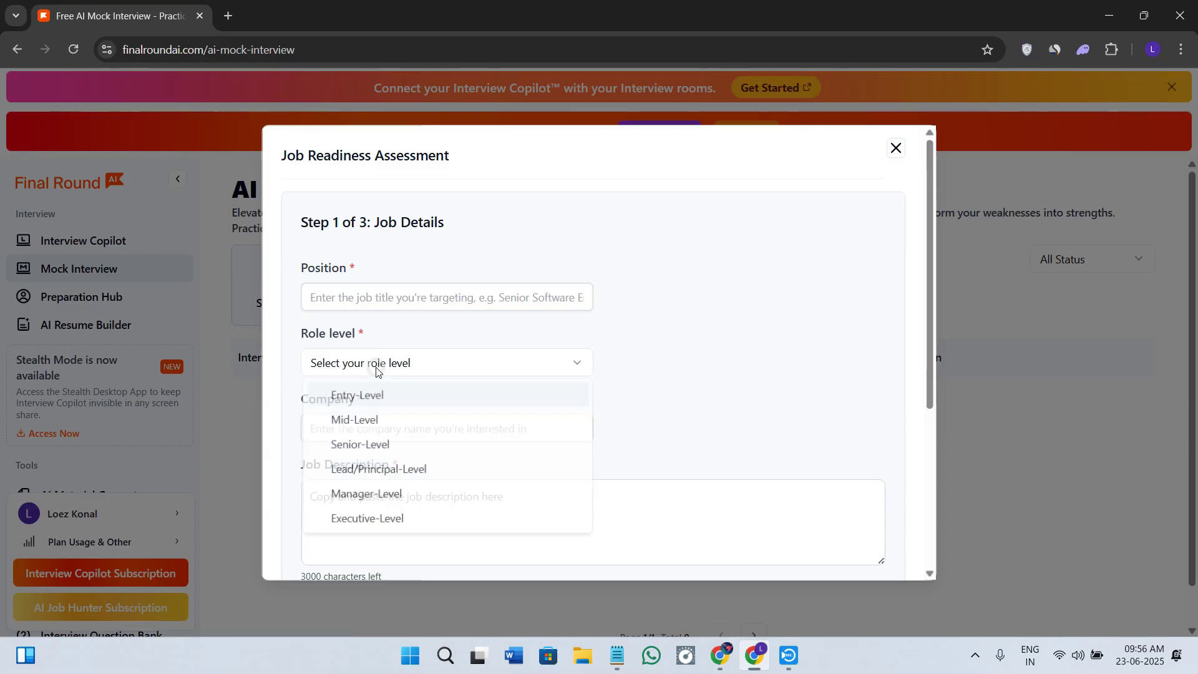
{"action": "left_click", "coordinate": [380, 419]}
Look over the rest of the form, then close the assessment without submitting
{"action": "scroll", "coordinate": [420, 432], "scroll_direction": "down", "scroll_amount": 2}
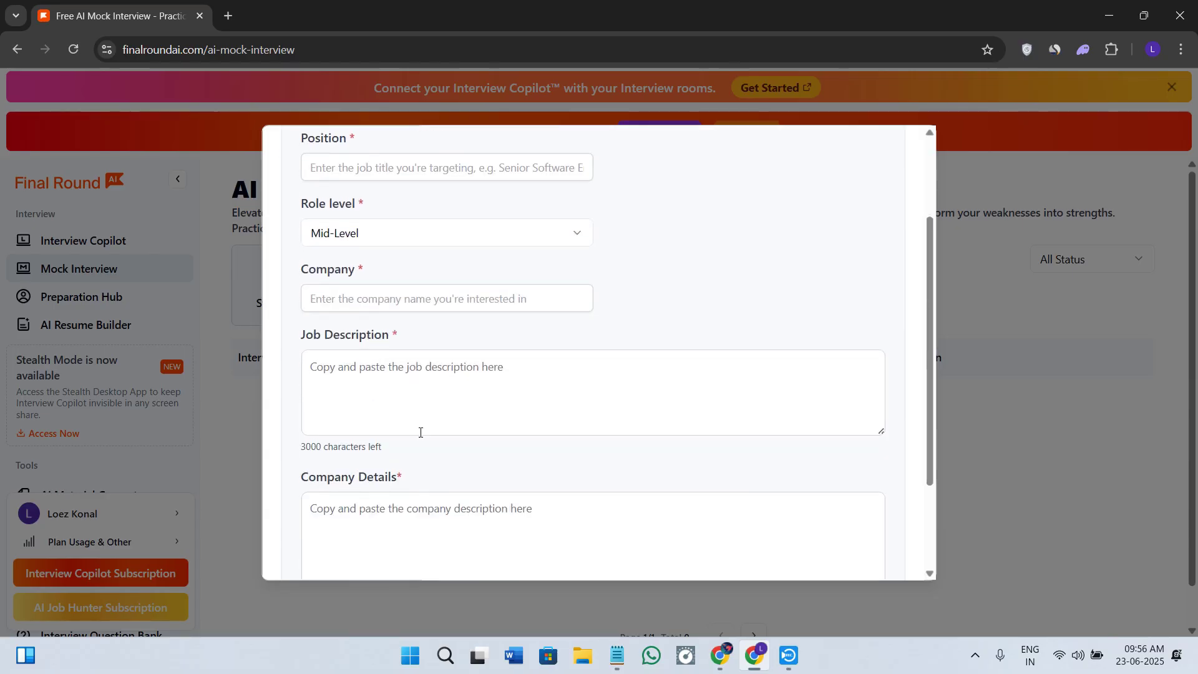
{"action": "scroll", "coordinate": [420, 432], "scroll_direction": "down", "scroll_amount": 2}
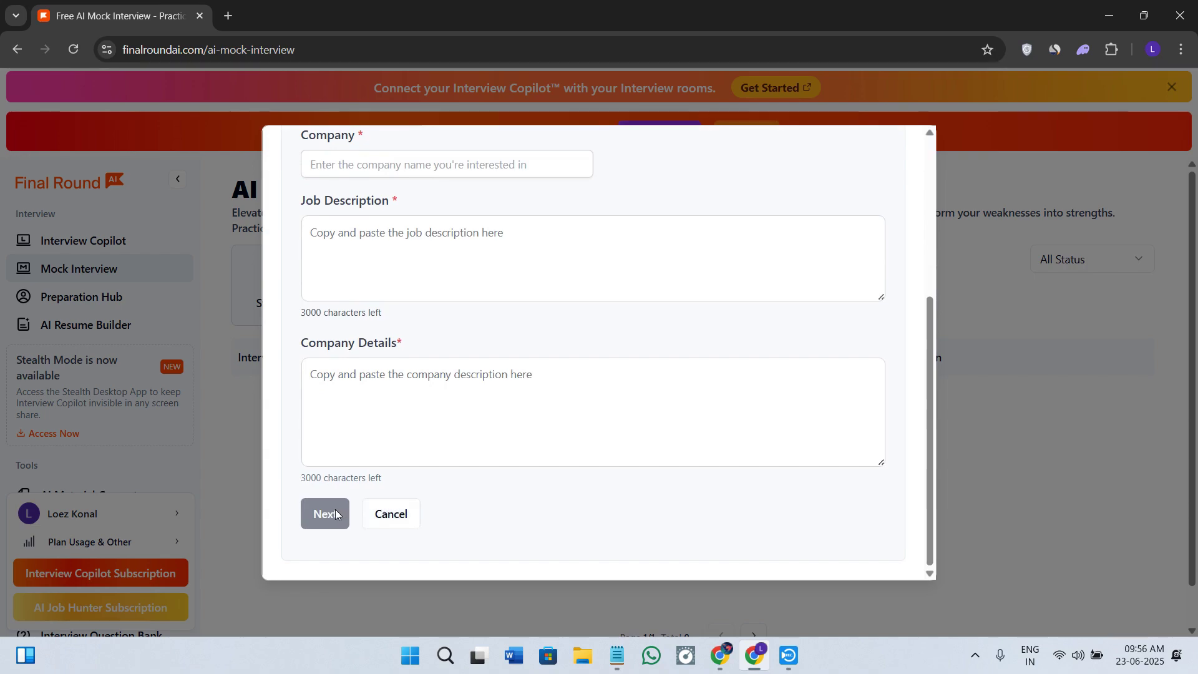
{"action": "scroll", "coordinate": [520, 374], "scroll_direction": "up", "scroll_amount": 4}
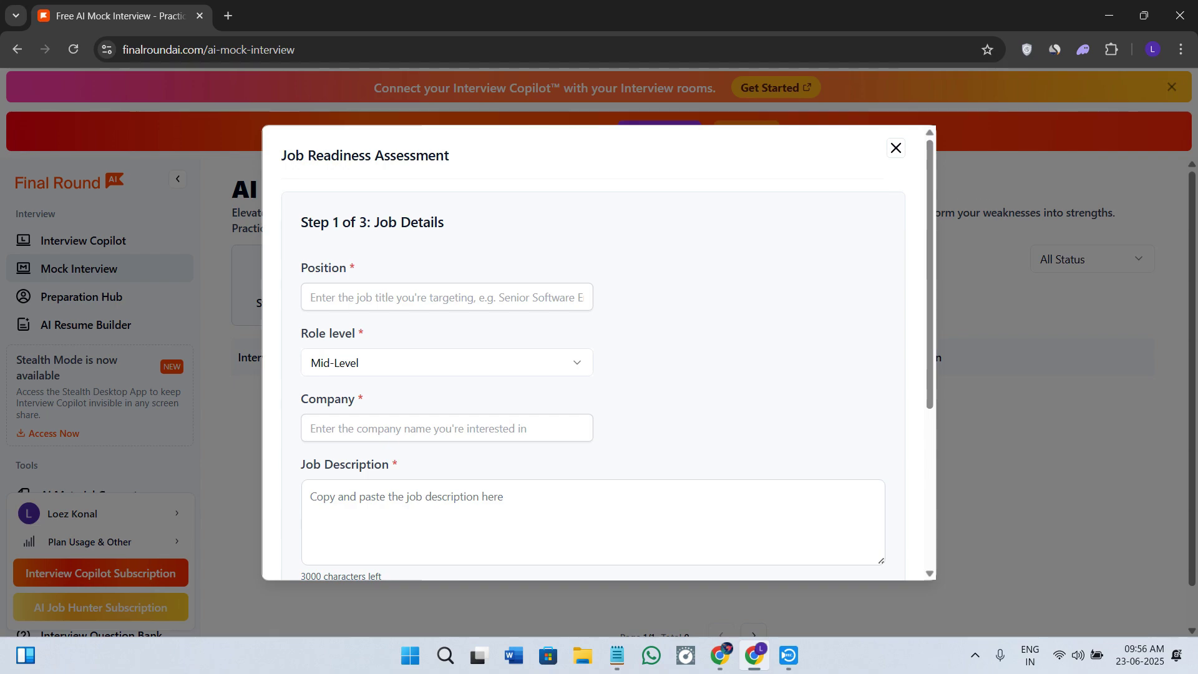
{"action": "left_click", "coordinate": [889, 151]}
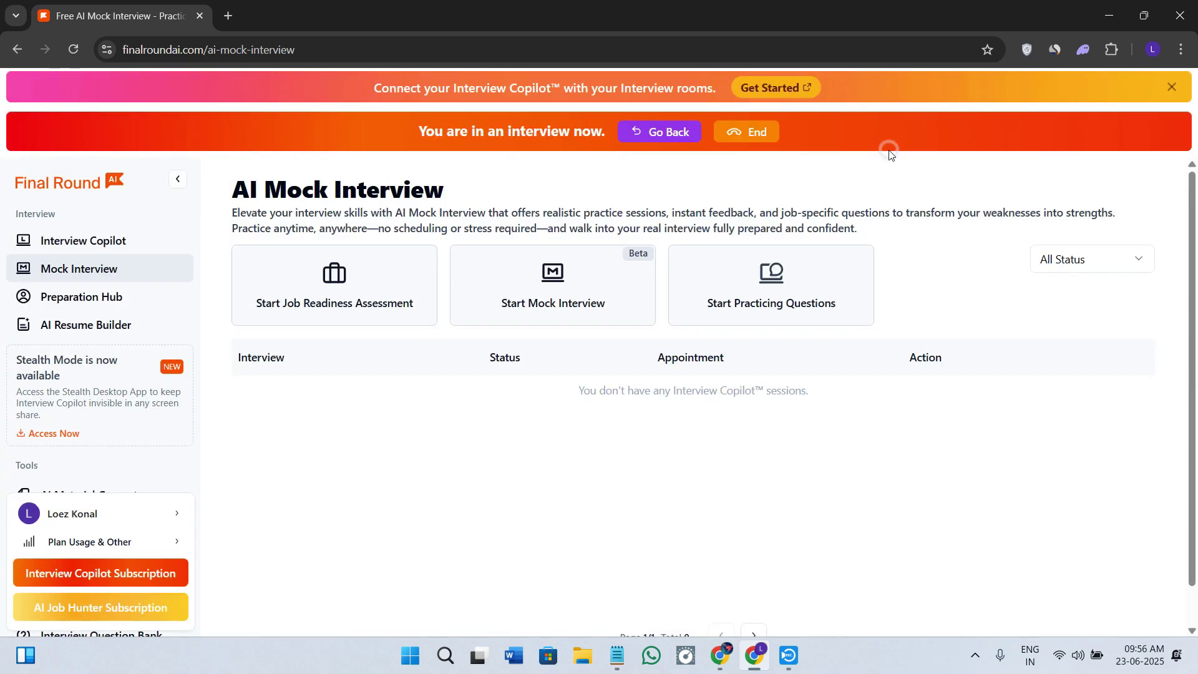
Go to the Interview Preparation Hub and look over its empty Q&A list
{"action": "left_click", "coordinate": [115, 297]}
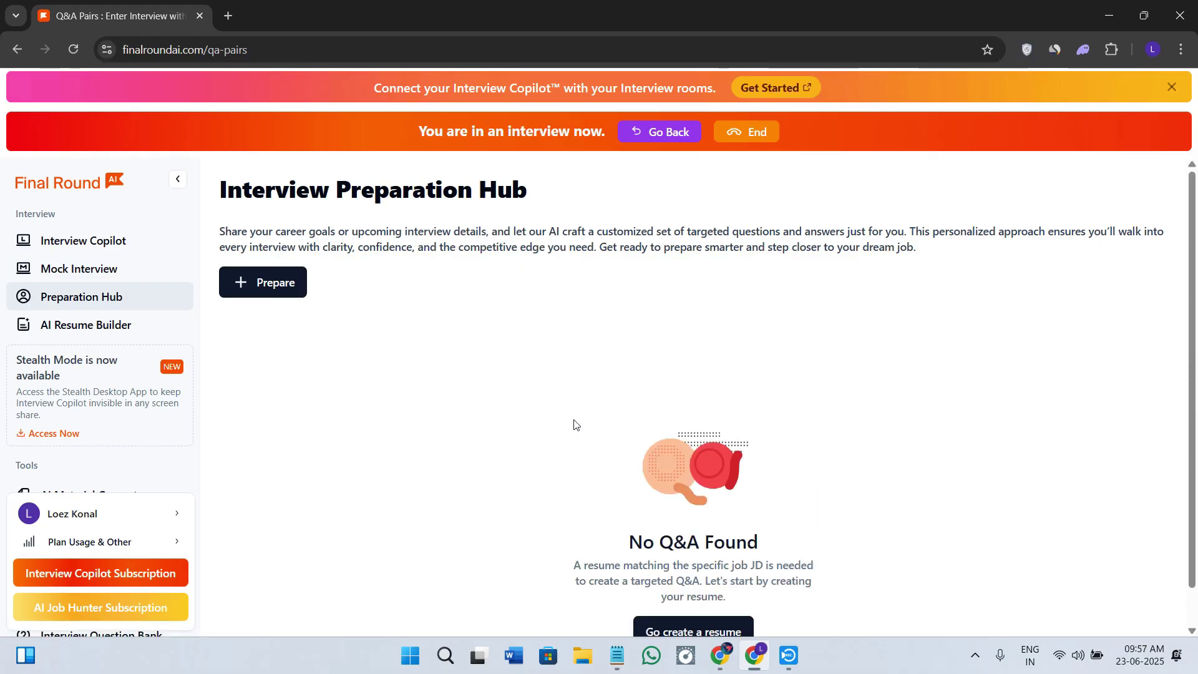
{"action": "scroll", "coordinate": [577, 425], "scroll_direction": "down", "scroll_amount": 1}
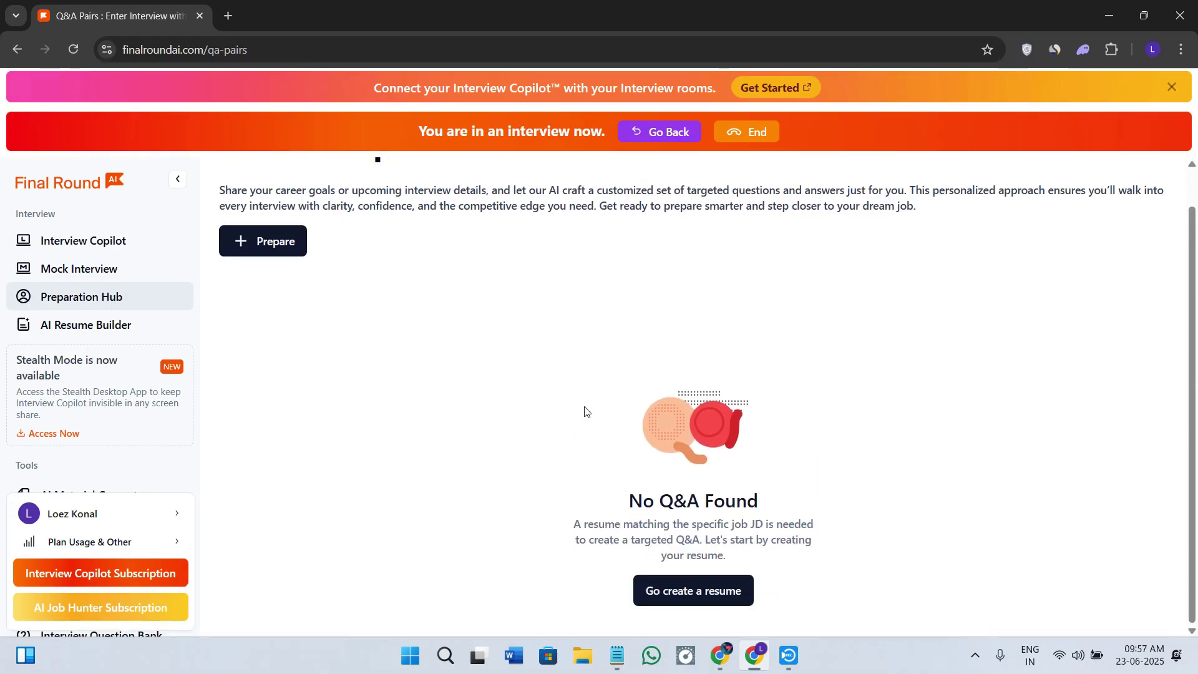
{"action": "scroll", "coordinate": [585, 409], "scroll_direction": "up", "scroll_amount": 1}
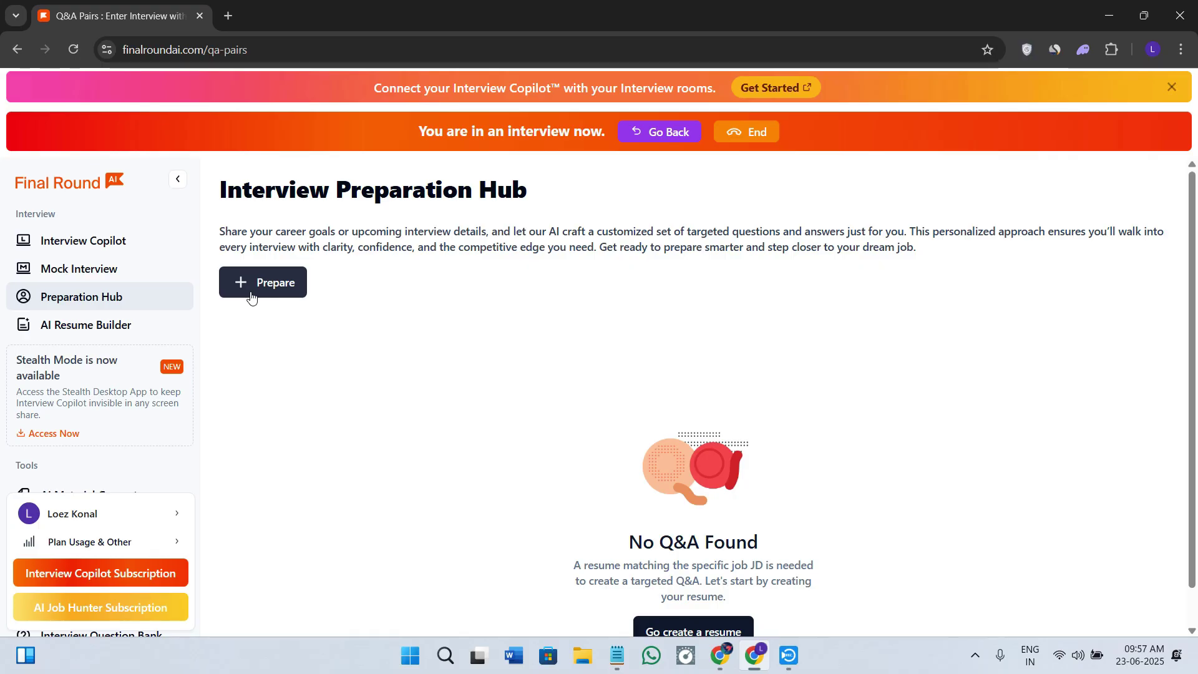
{"action": "left_click", "coordinate": [246, 272]}
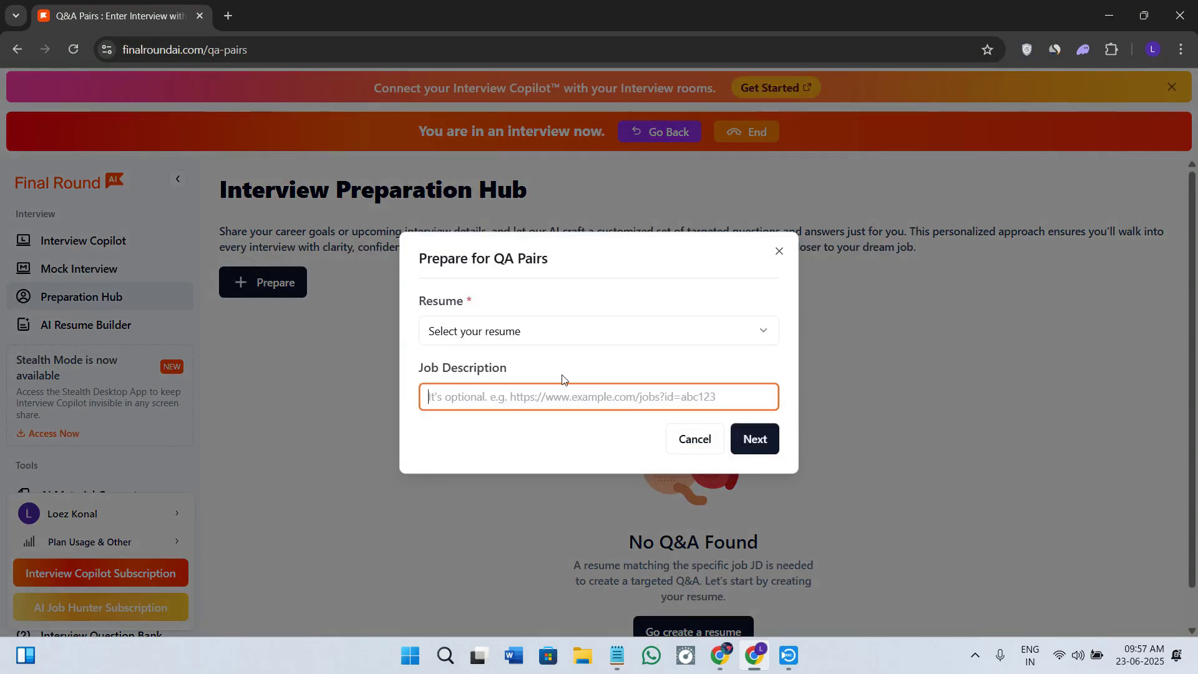
{"action": "left_click", "coordinate": [485, 331]}
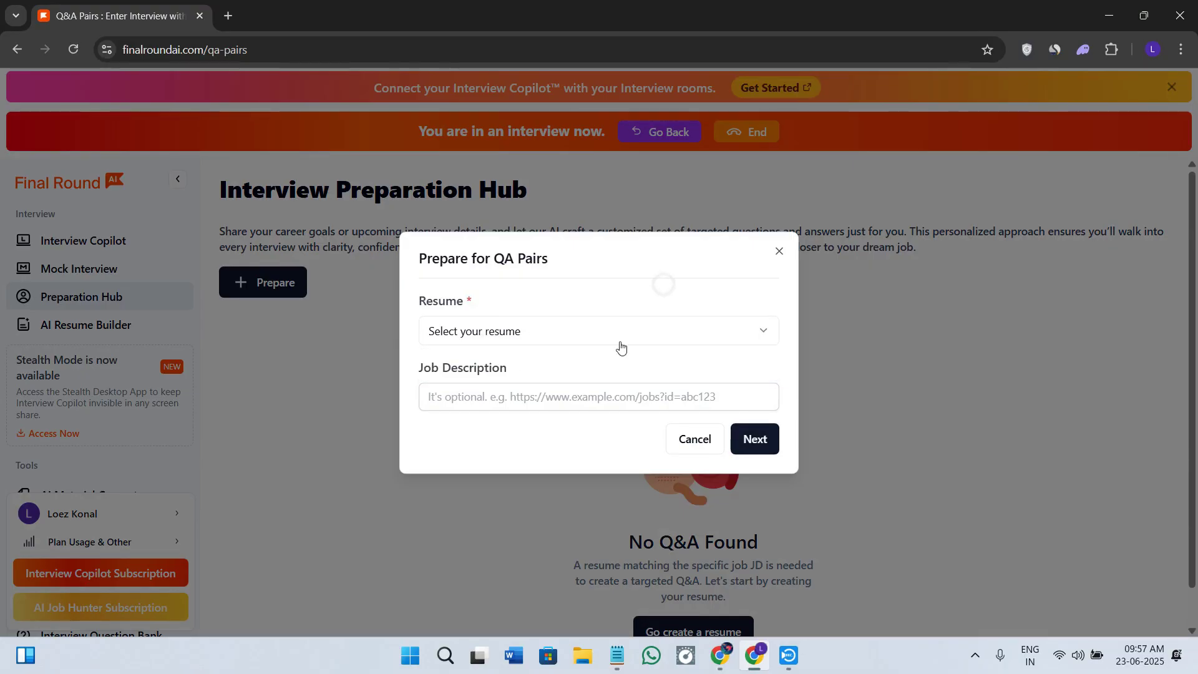
{"action": "left_click", "coordinate": [479, 388]}
{"action": "left_click", "coordinate": [536, 428]}
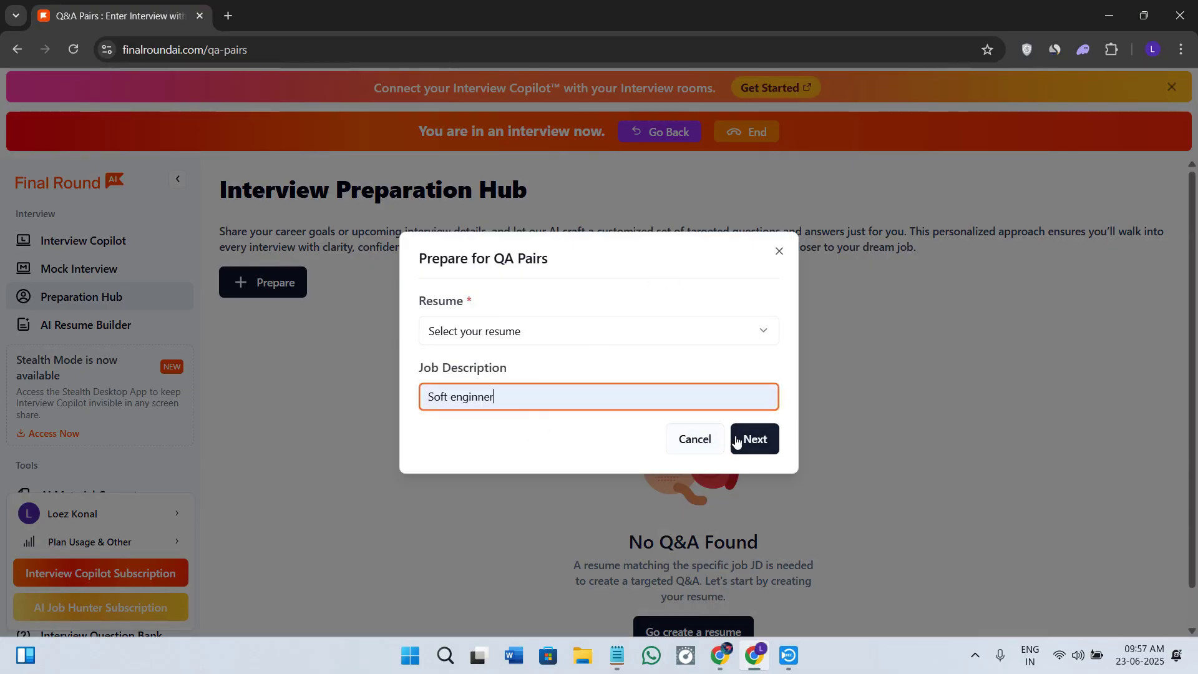
{"action": "left_click", "coordinate": [737, 443]}
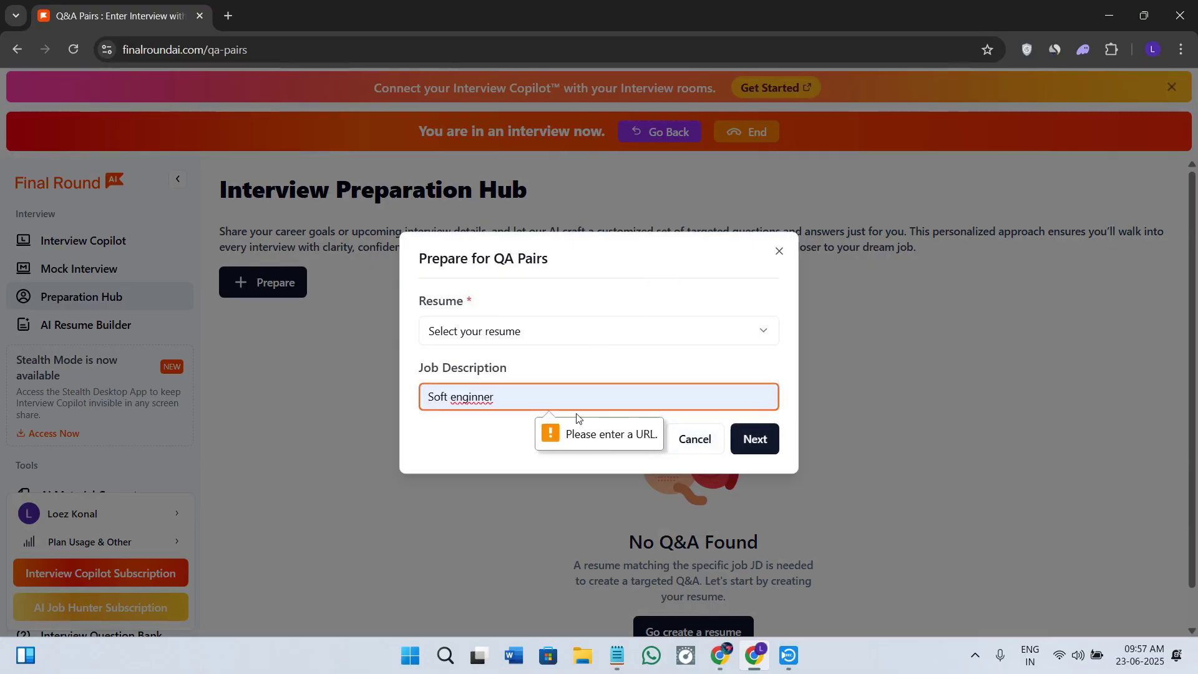
{"action": "key", "text": "ctrl+a"}
{"action": "key", "text": "BackSpace"}
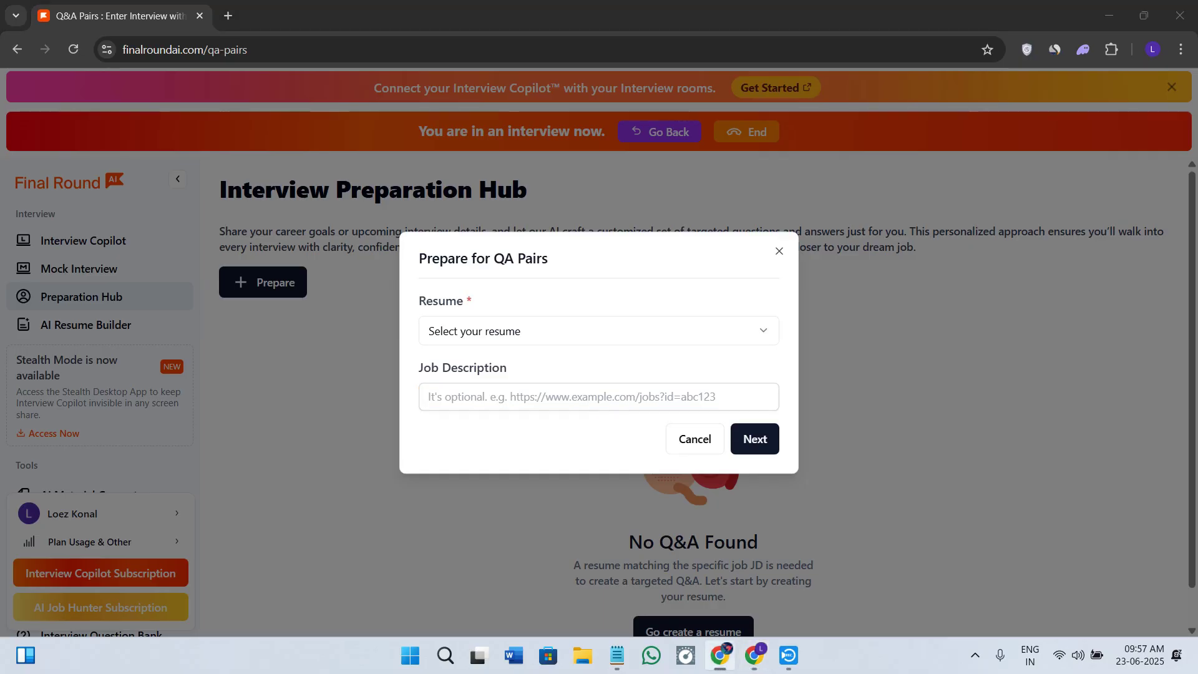
{"action": "left_click", "coordinate": [497, 397]}
{"action": "type", "text": "customer support"}
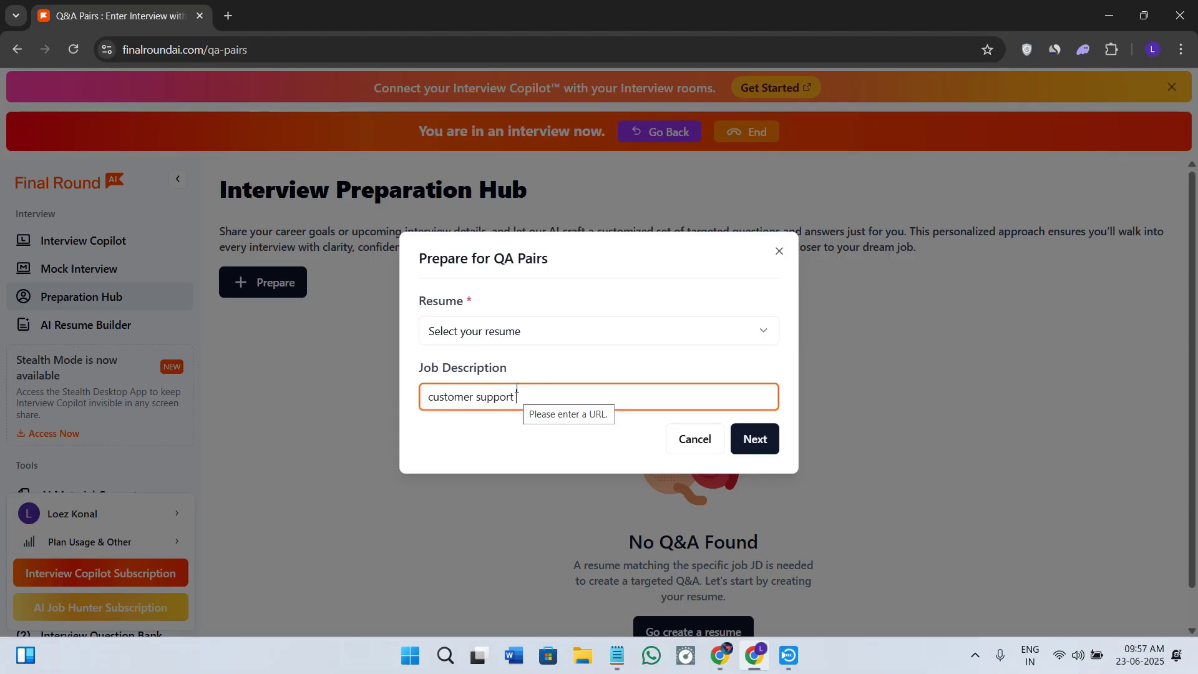
{"action": "left_click", "coordinate": [766, 441]}
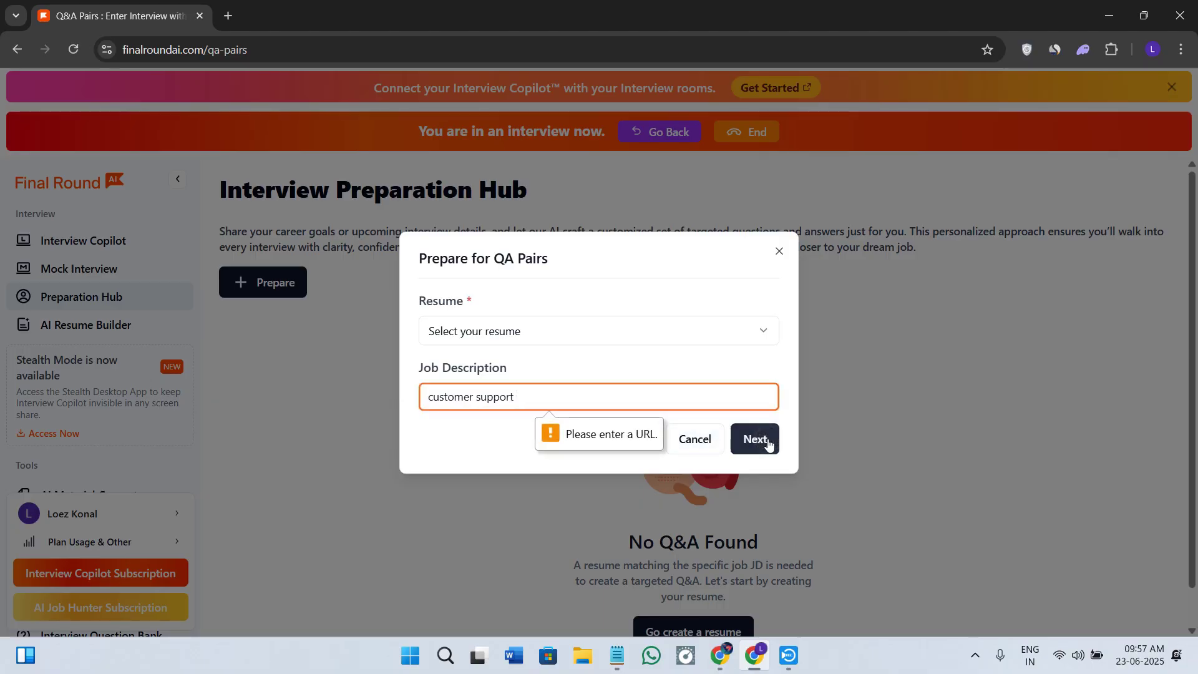
{"action": "left_click", "coordinate": [779, 251]}
{"action": "left_click_drag", "start_coordinate": [221, 190], "coordinate": [663, 200]}
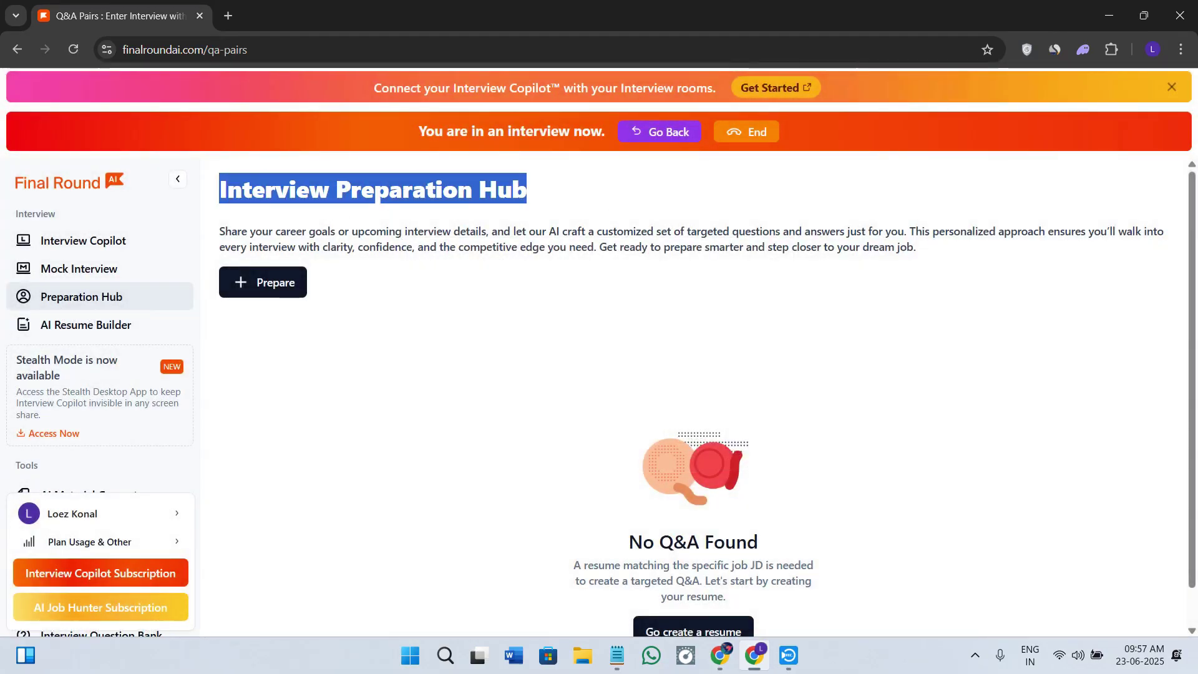
Go to the AI Resume Builder
{"action": "left_click", "coordinate": [161, 327]}
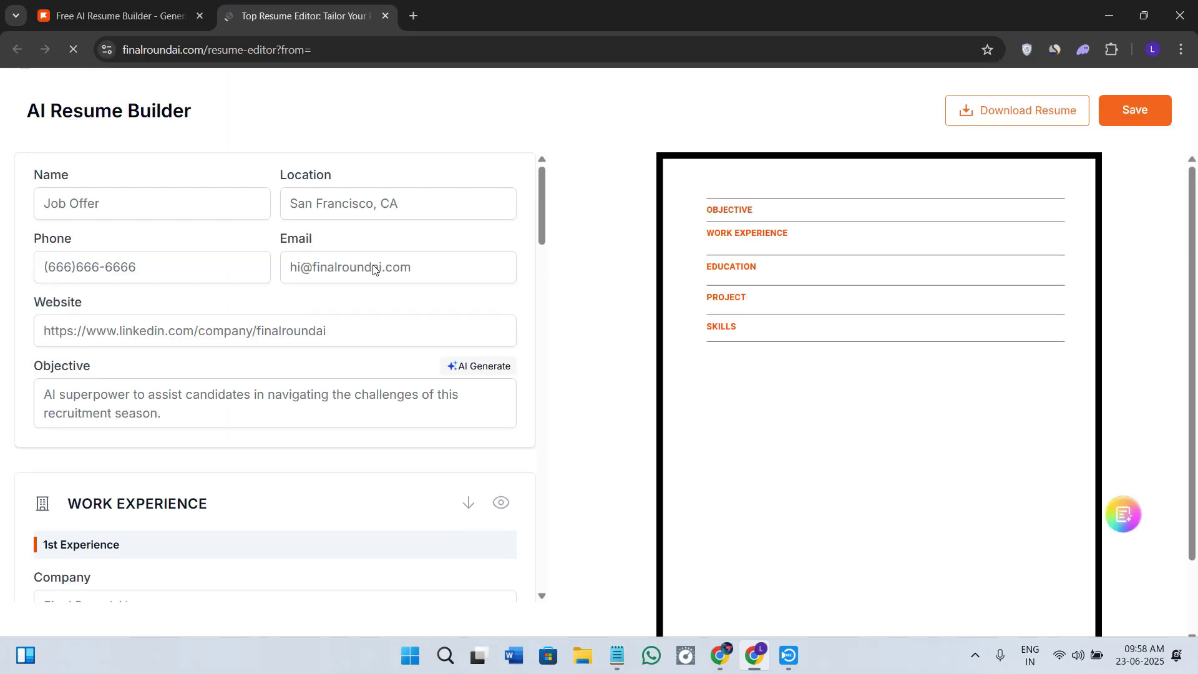
Save the resume, download it as a PDF, and close the PDF preview
{"action": "scroll", "coordinate": [372, 468], "scroll_direction": "down", "scroll_amount": 2}
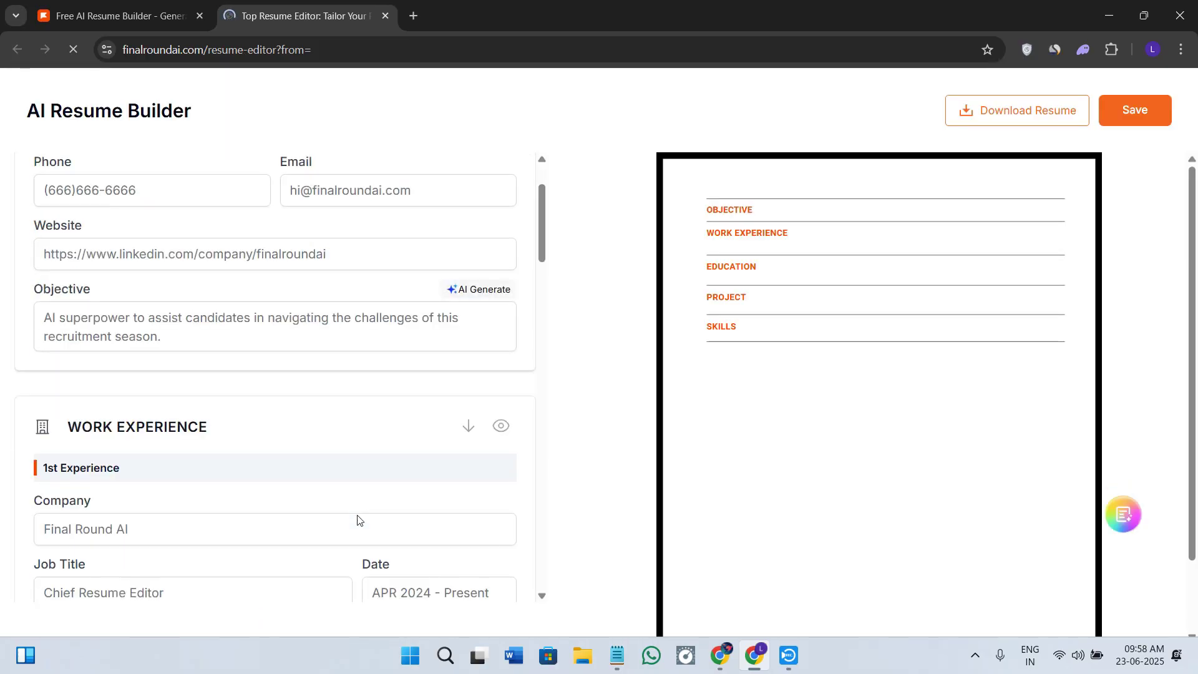
{"action": "scroll", "coordinate": [331, 526], "scroll_direction": "up", "scroll_amount": 2}
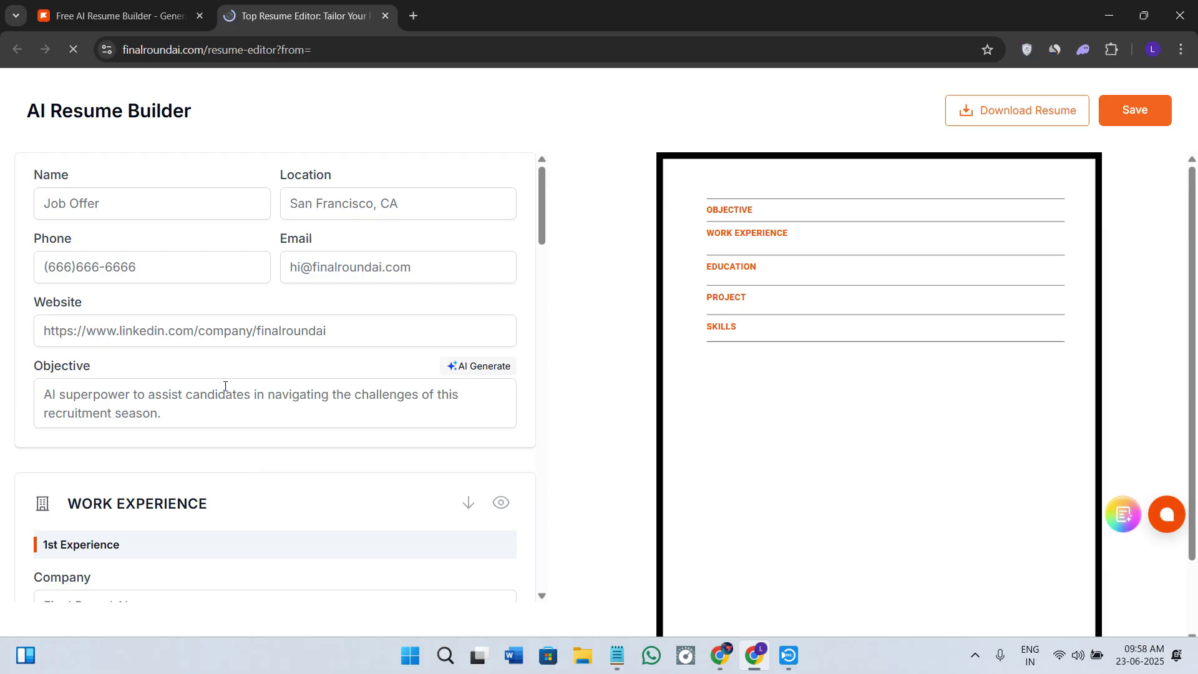
{"action": "scroll", "coordinate": [235, 522], "scroll_direction": "down", "scroll_amount": 2}
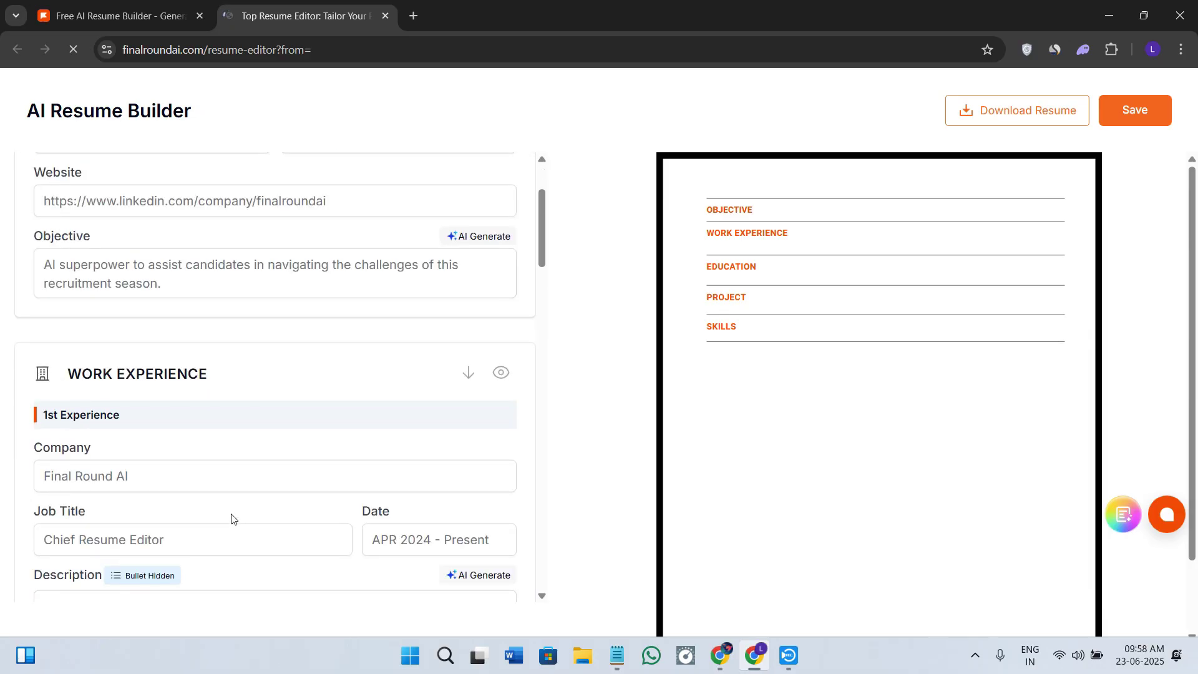
{"action": "scroll", "coordinate": [227, 466], "scroll_direction": "up", "scroll_amount": 2}
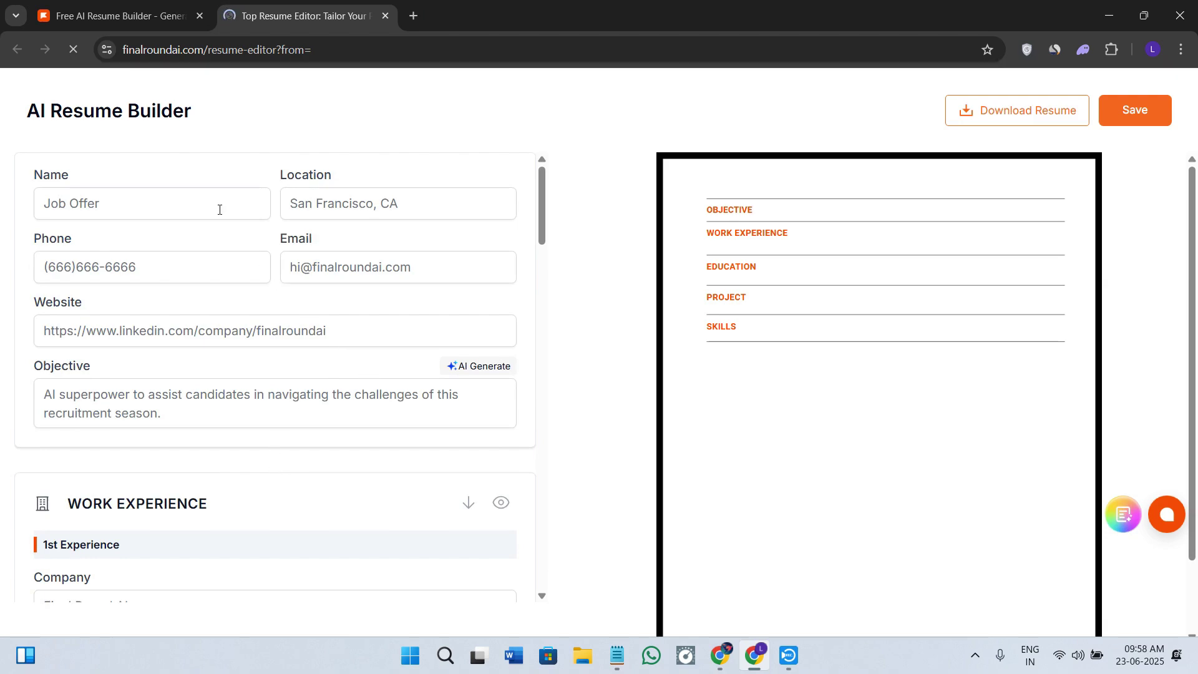
{"action": "scroll", "coordinate": [317, 308], "scroll_direction": "down", "scroll_amount": 6}
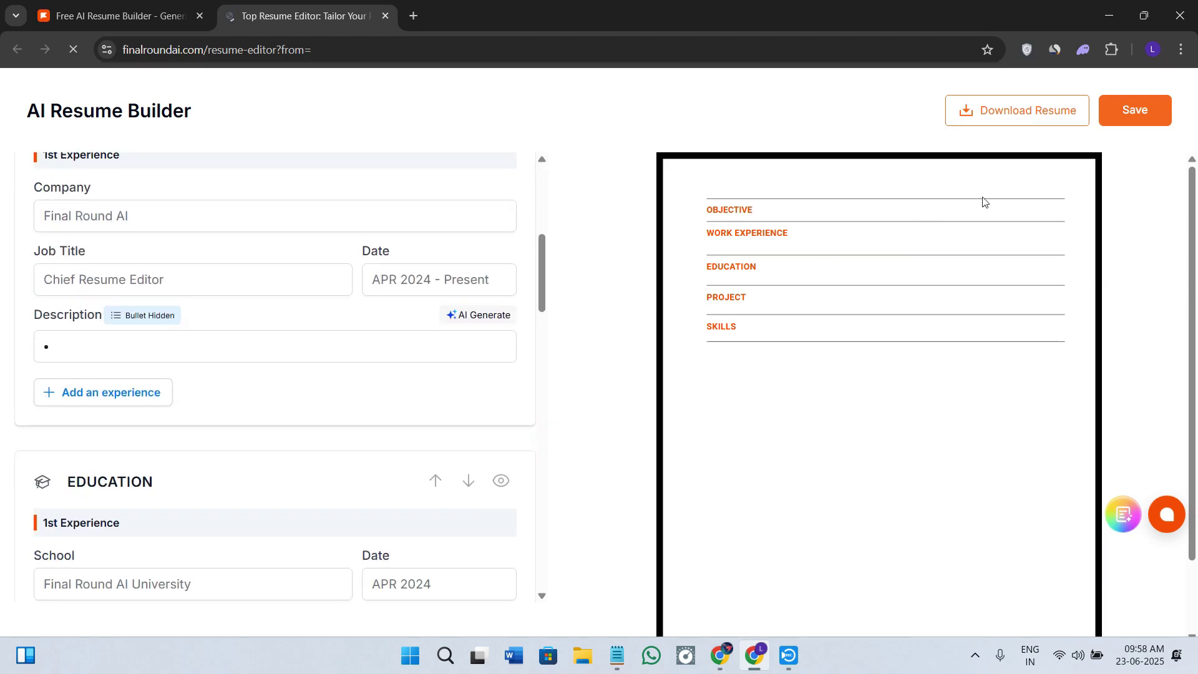
{"action": "left_click", "coordinate": [1151, 110]}
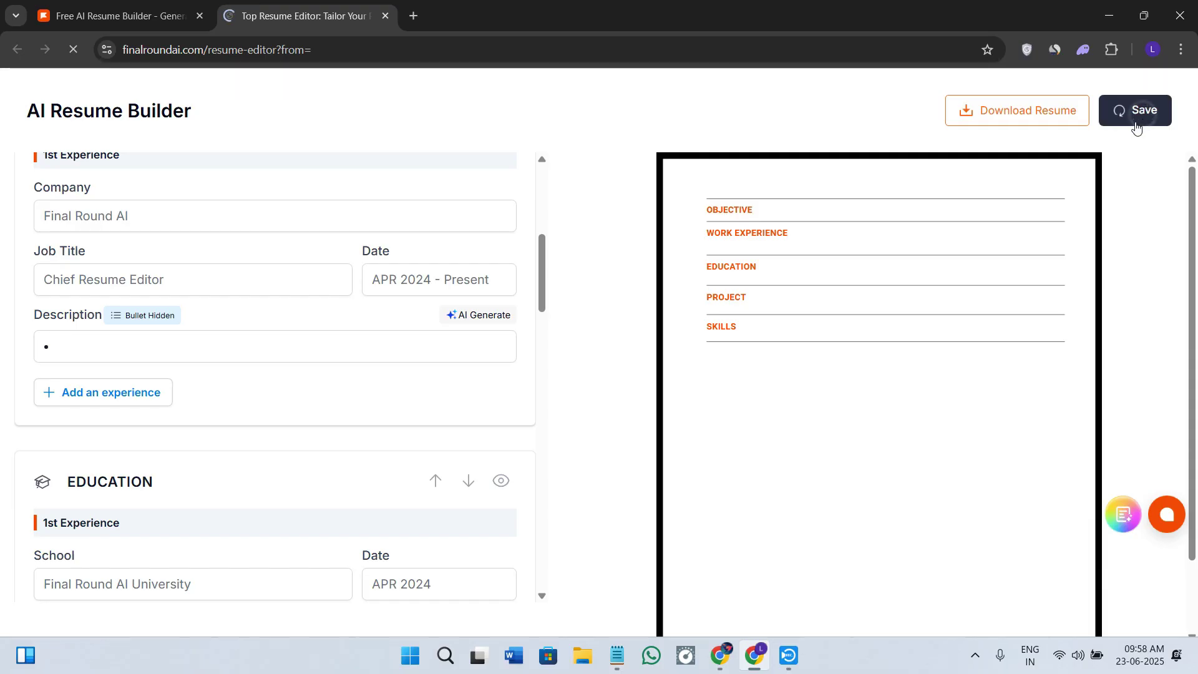
{"action": "left_click", "coordinate": [985, 112]}
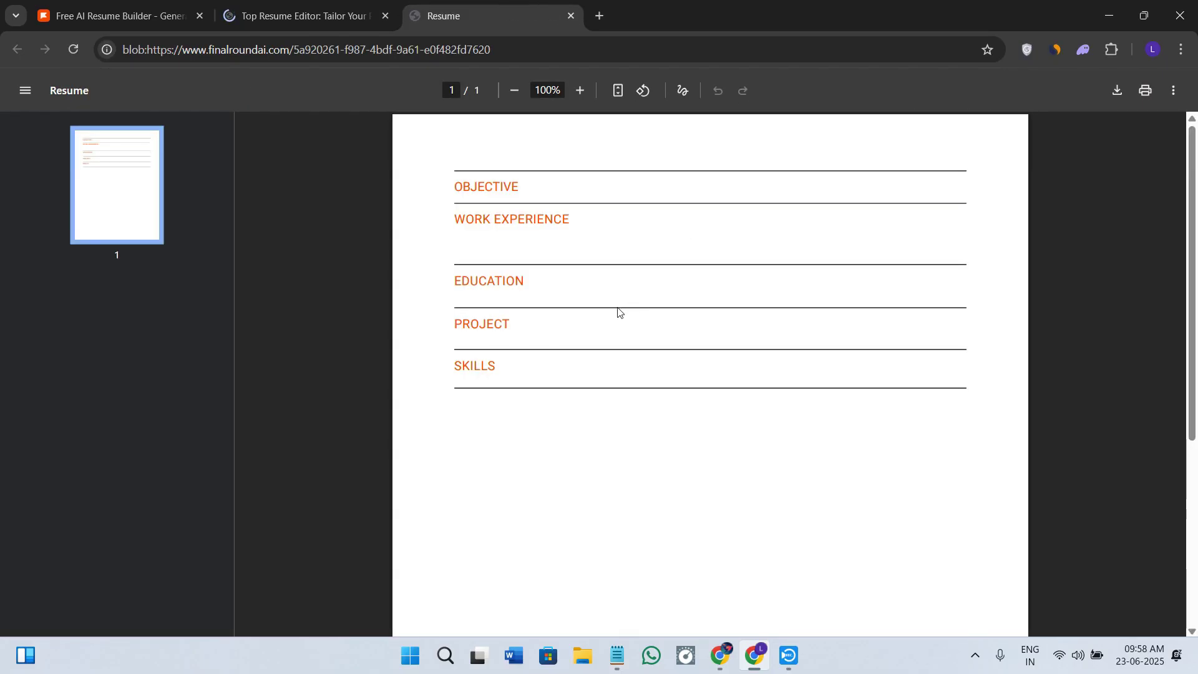
{"action": "left_click", "coordinate": [568, 16]}
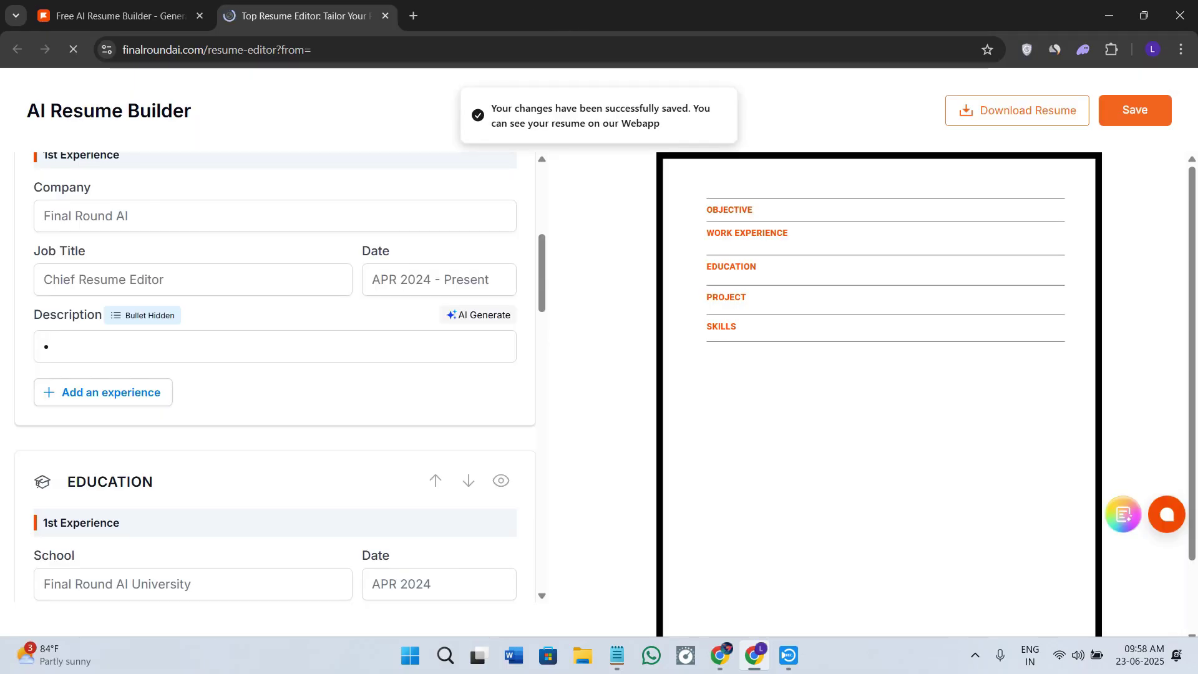
Return to the AI Resume Builder overview listing the resume PDF dated 23 Jun, 2025
{"action": "left_click", "coordinate": [115, 15]}
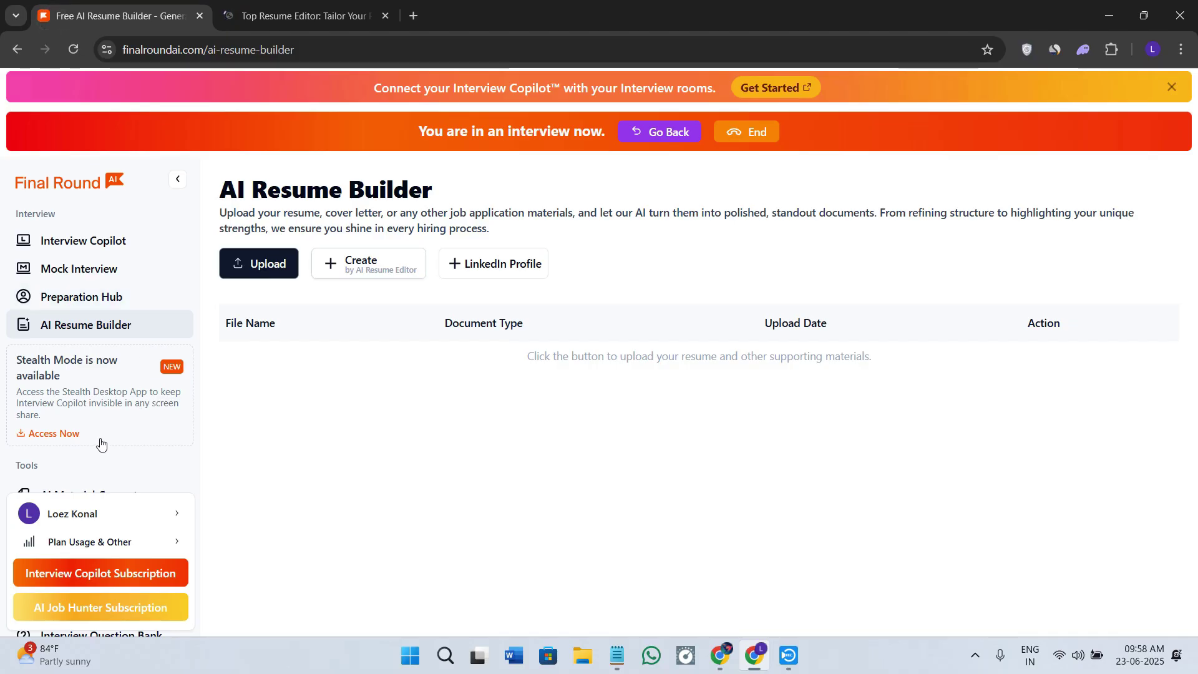
{"action": "scroll", "coordinate": [119, 437], "scroll_direction": "down", "scroll_amount": 4}
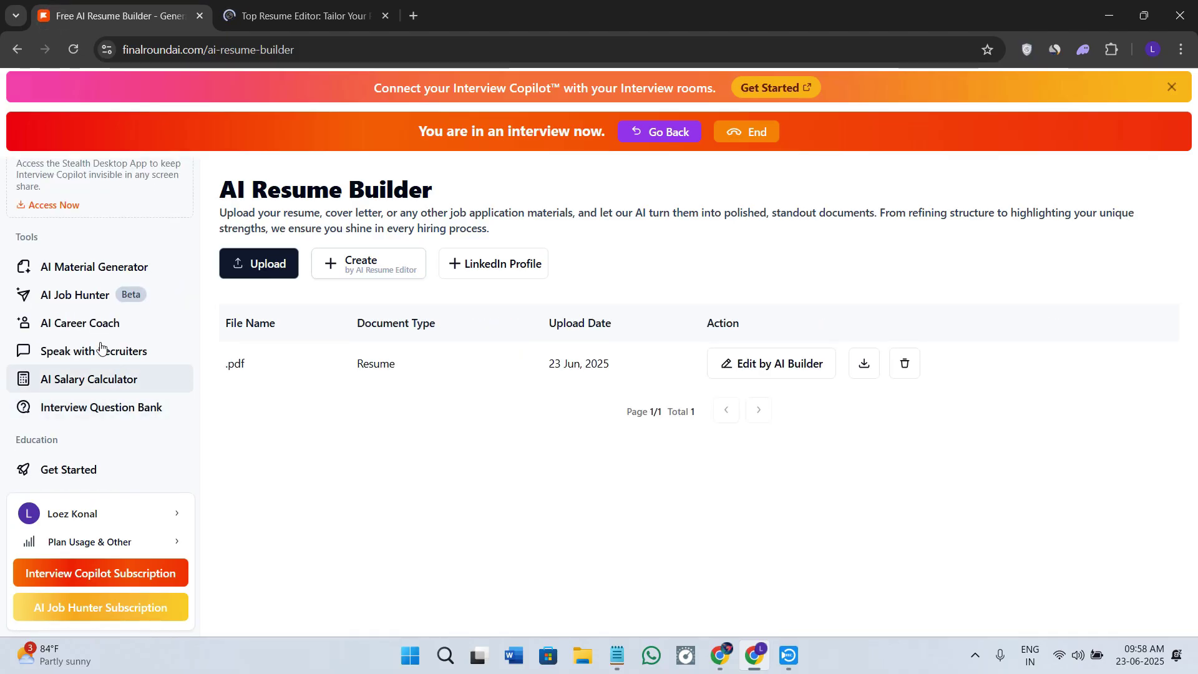
Go to the AI Career Coach and look over its four suggested career questions
{"action": "left_click", "coordinate": [145, 331]}
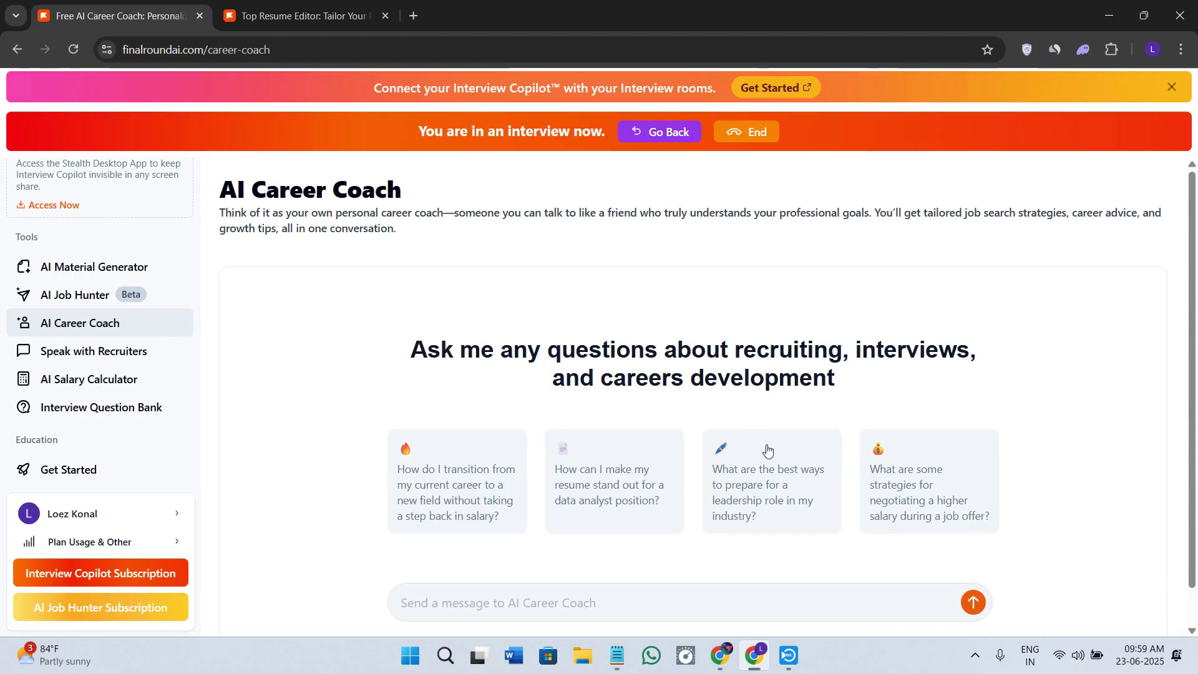
{"action": "scroll", "coordinate": [744, 524], "scroll_direction": "down", "scroll_amount": 1}
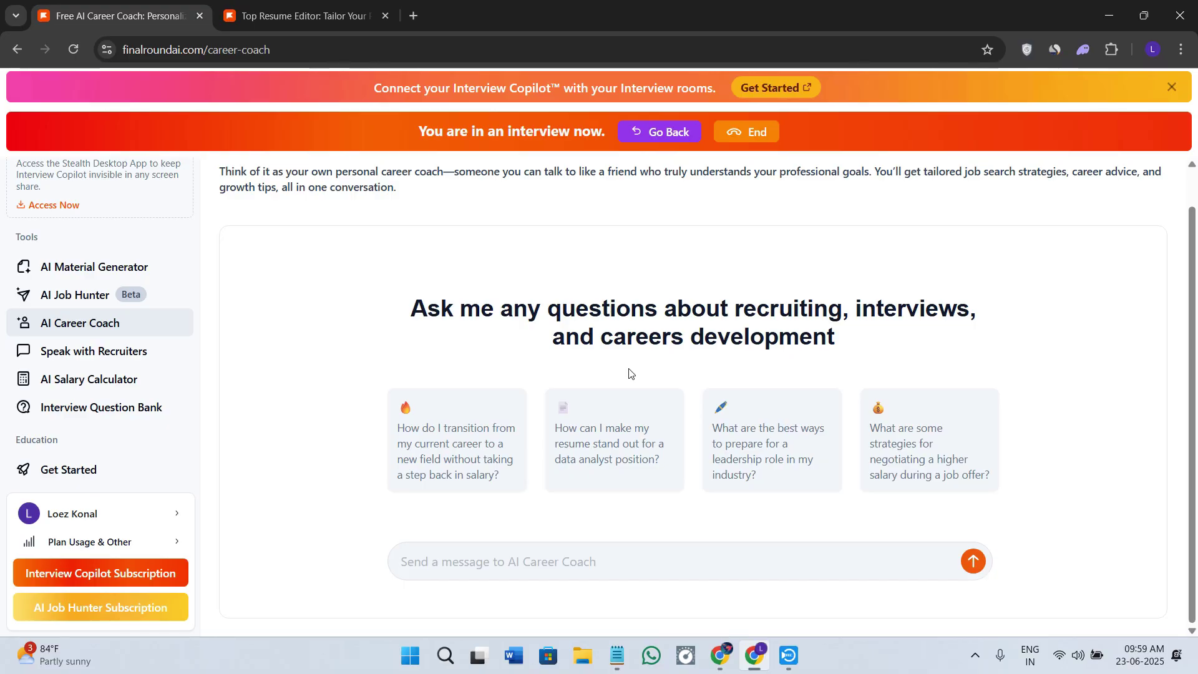
{"action": "scroll", "coordinate": [628, 373], "scroll_direction": "up", "scroll_amount": 1}
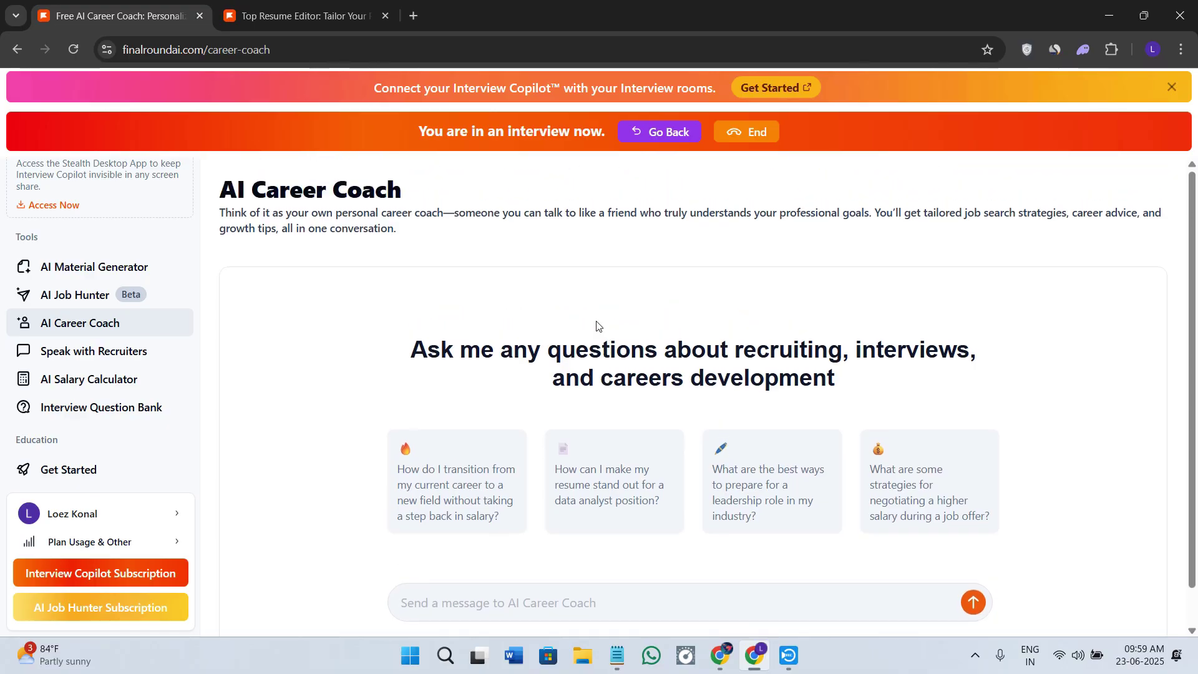